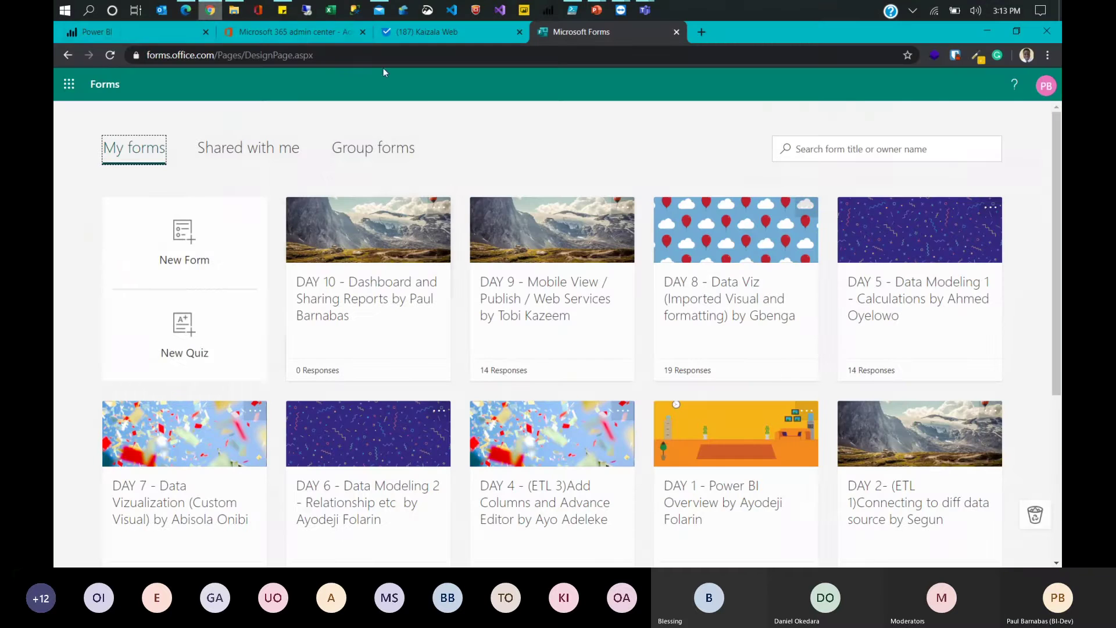
Step: Switch from Microsoft Forms to Power BI and open the Adventure Works Stores report in the PowerBI UG workspace
click(98, 32)
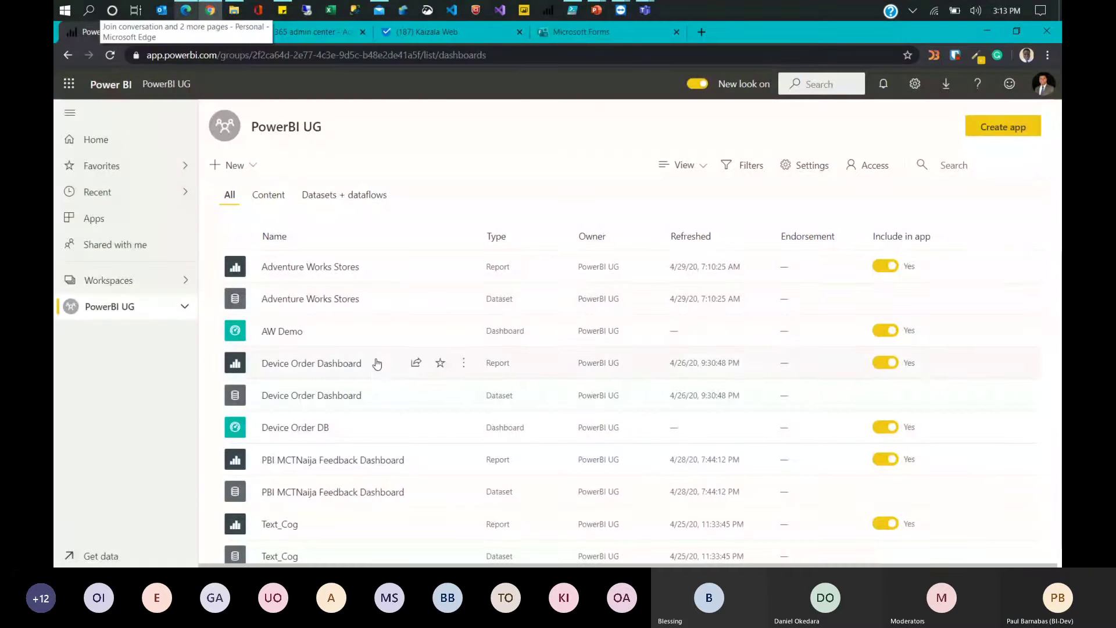
click(320, 268)
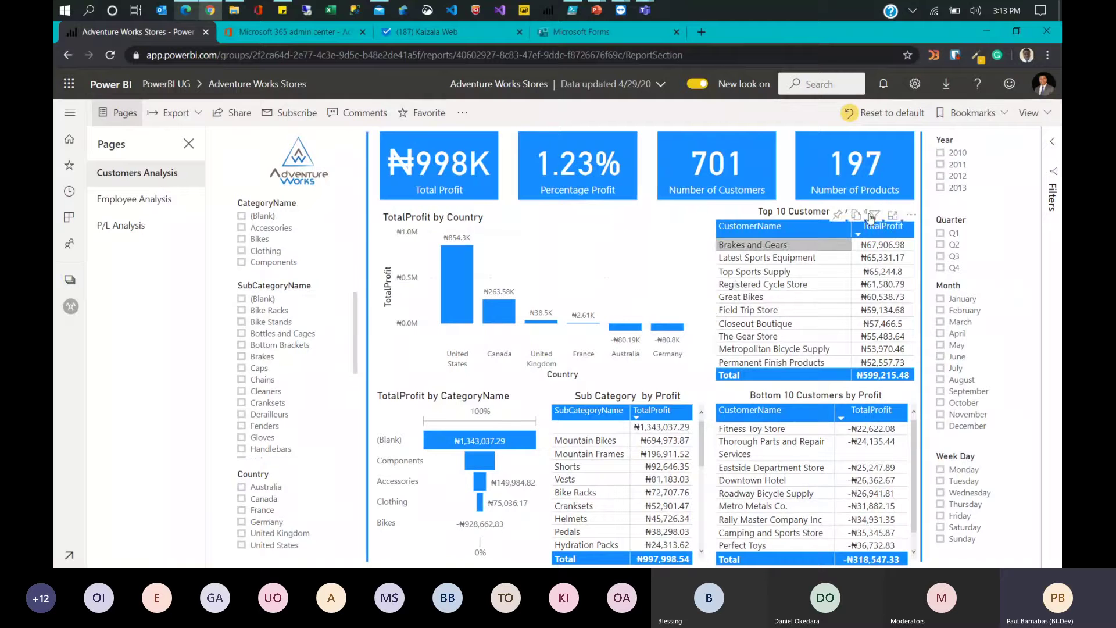
click(242, 415)
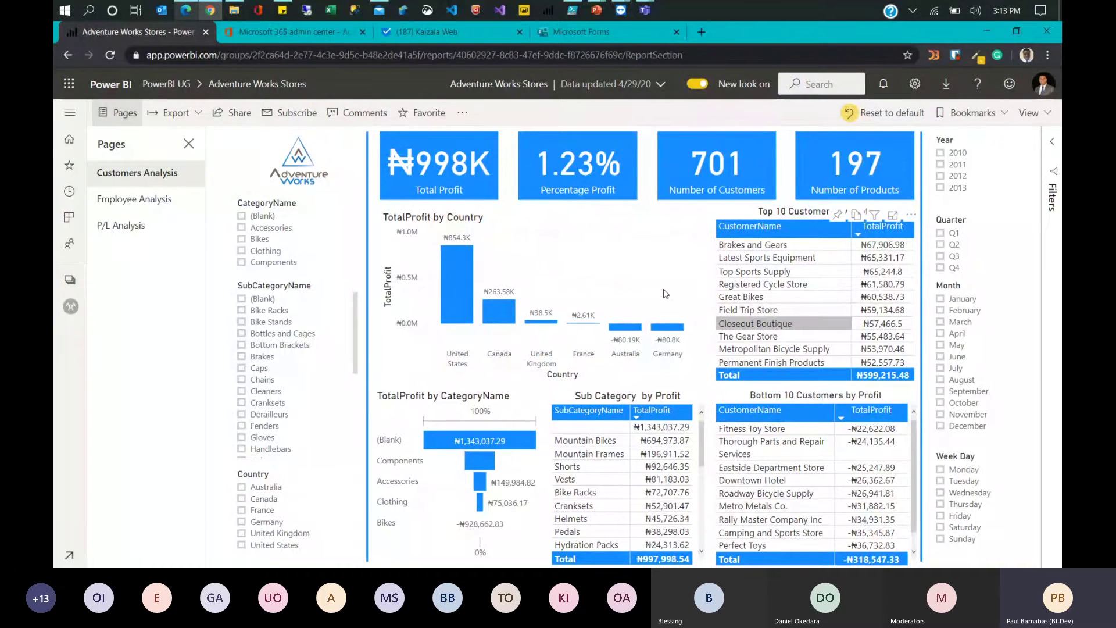
Step: Compare the report's Employee Analysis and Customers Analysis pages, ending on Customers Analysis
click(135, 199)
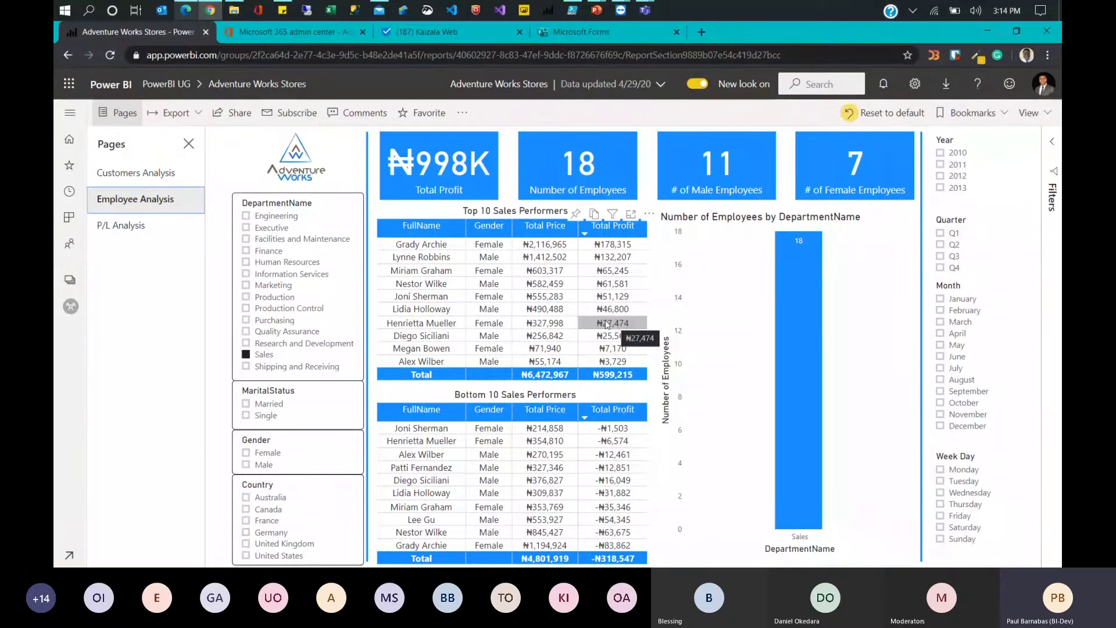
click(145, 172)
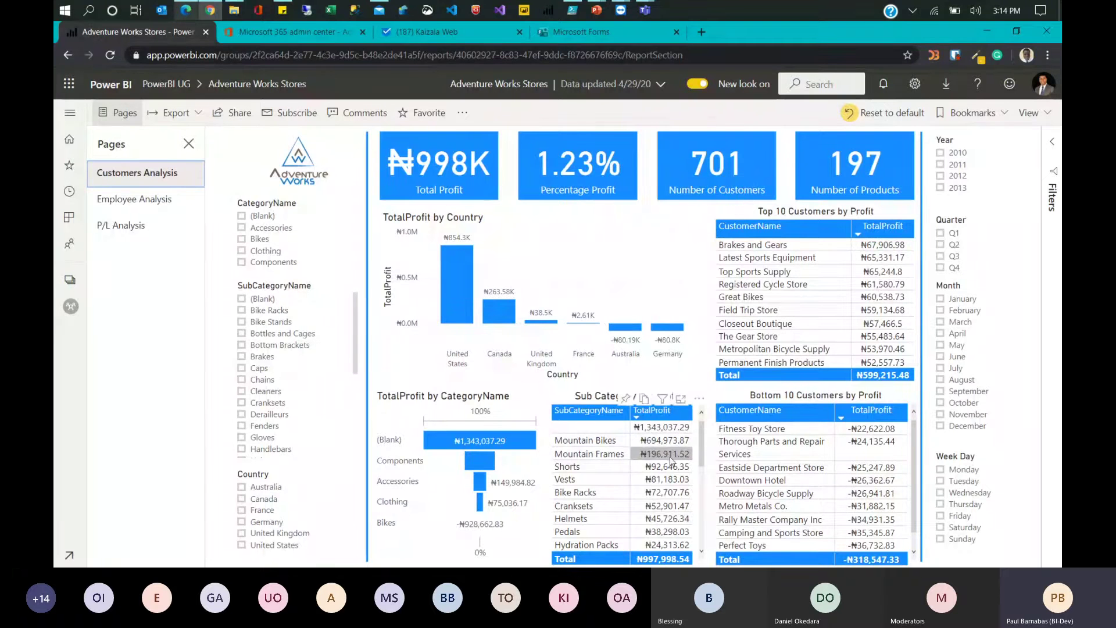
click(135, 199)
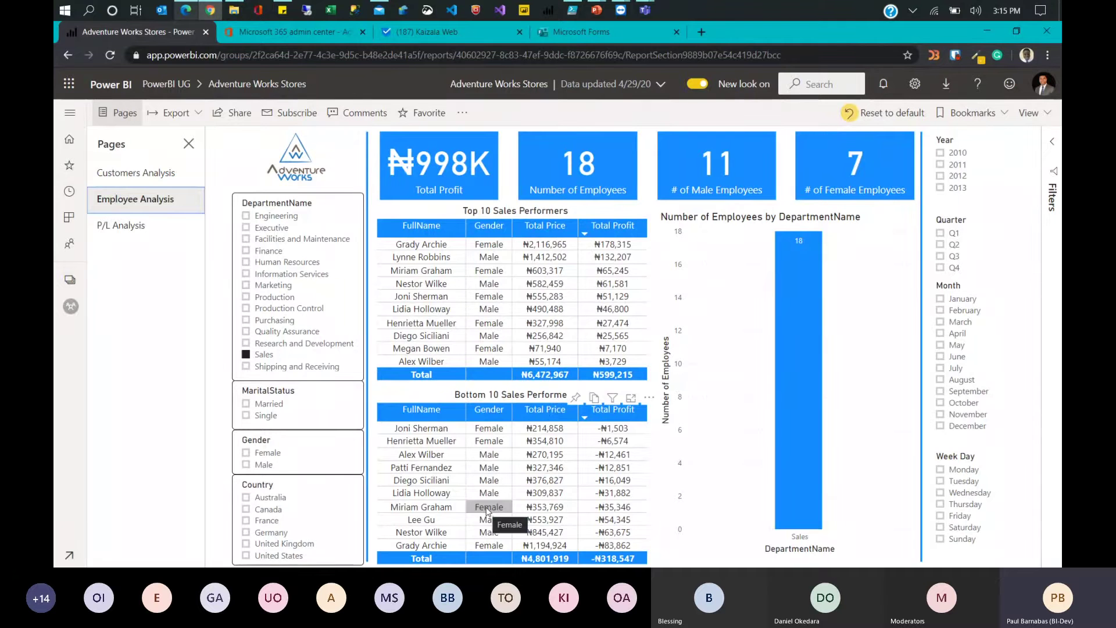
click(145, 172)
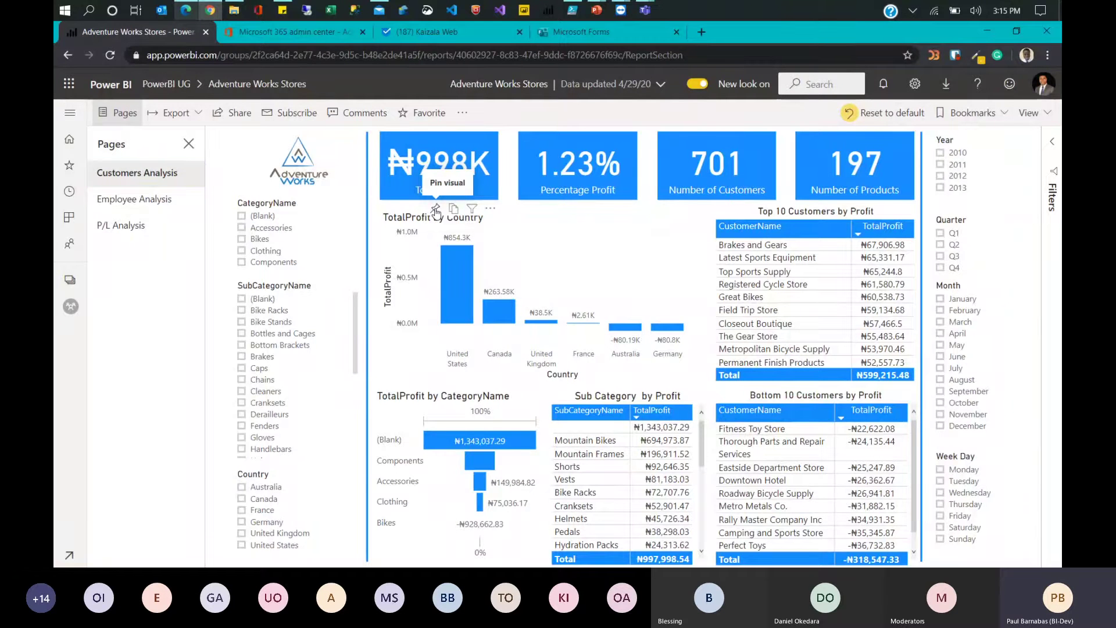
Step: Pin the Total Profit card to a new dashboard named Regional Manager
click(435, 209)
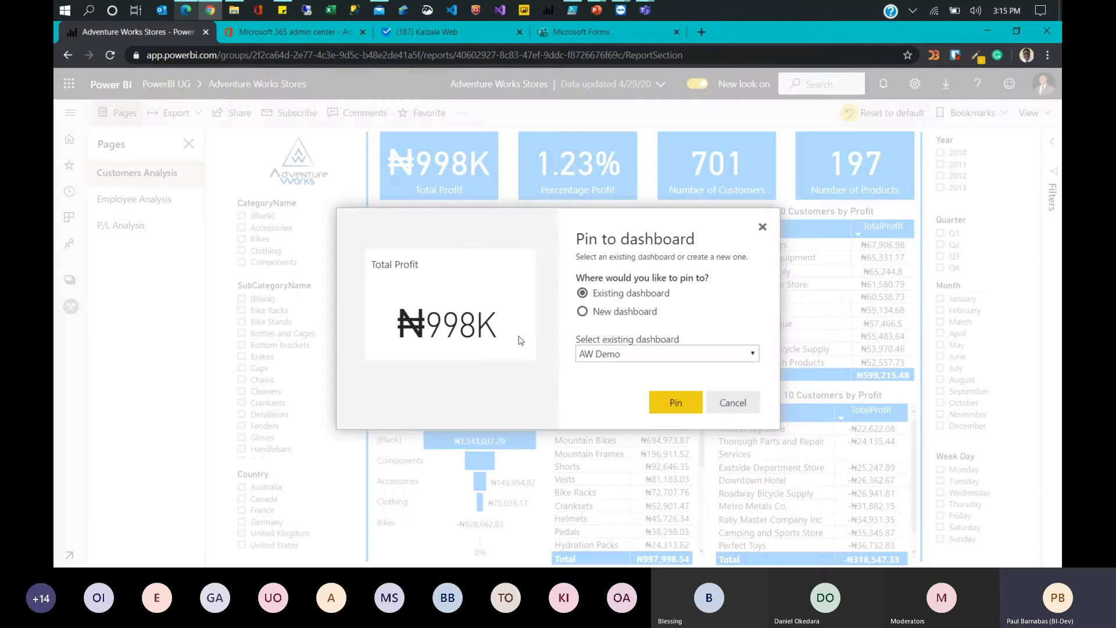
click(623, 314)
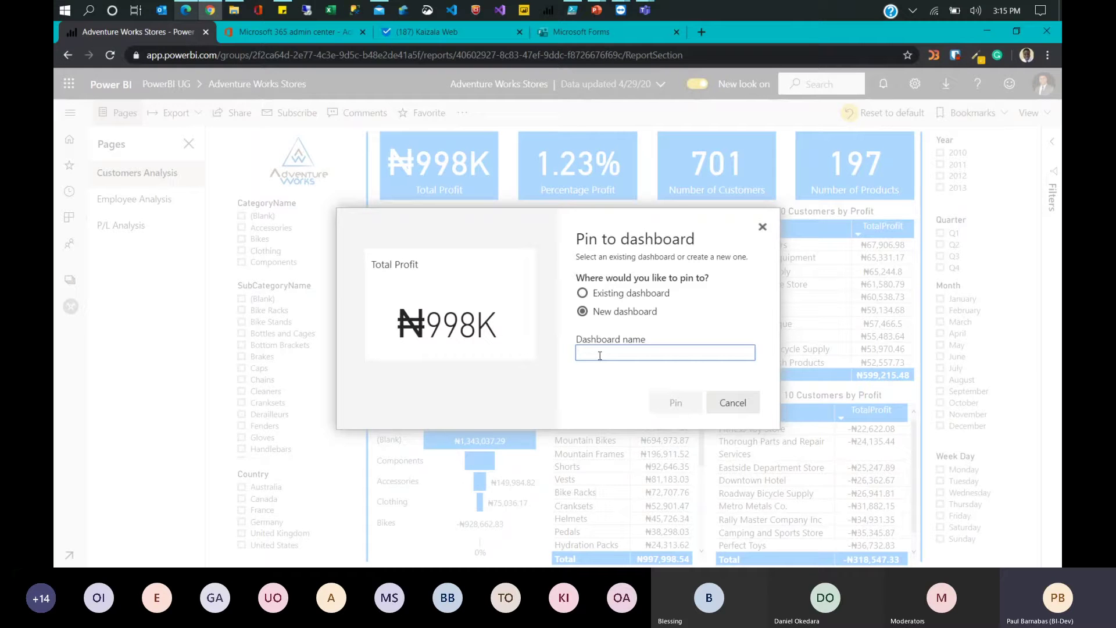
text(Re)
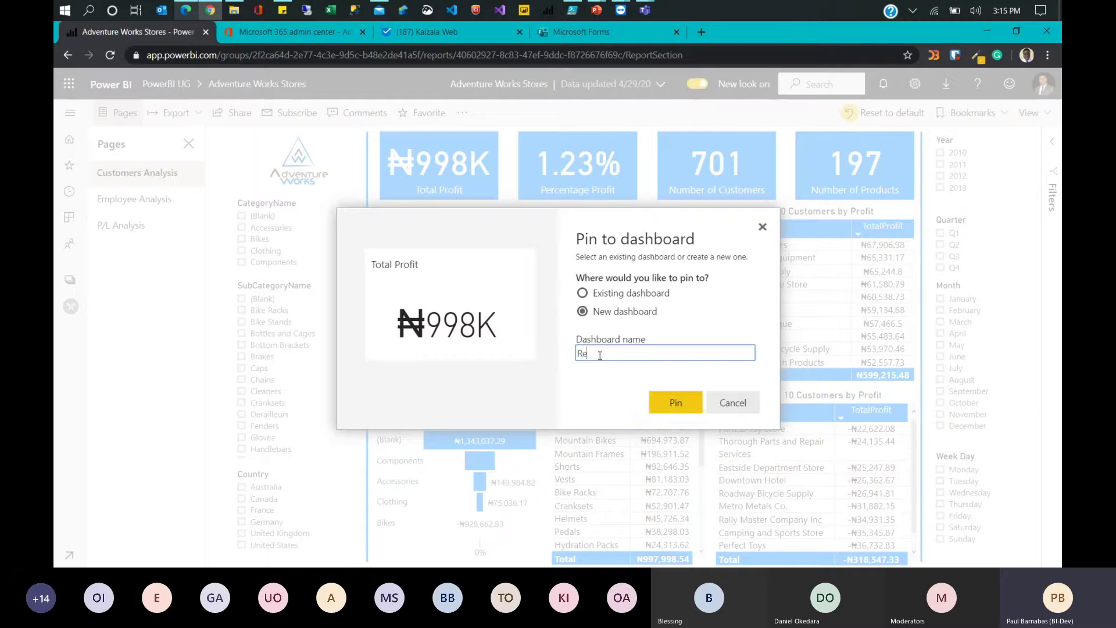
text(gional)
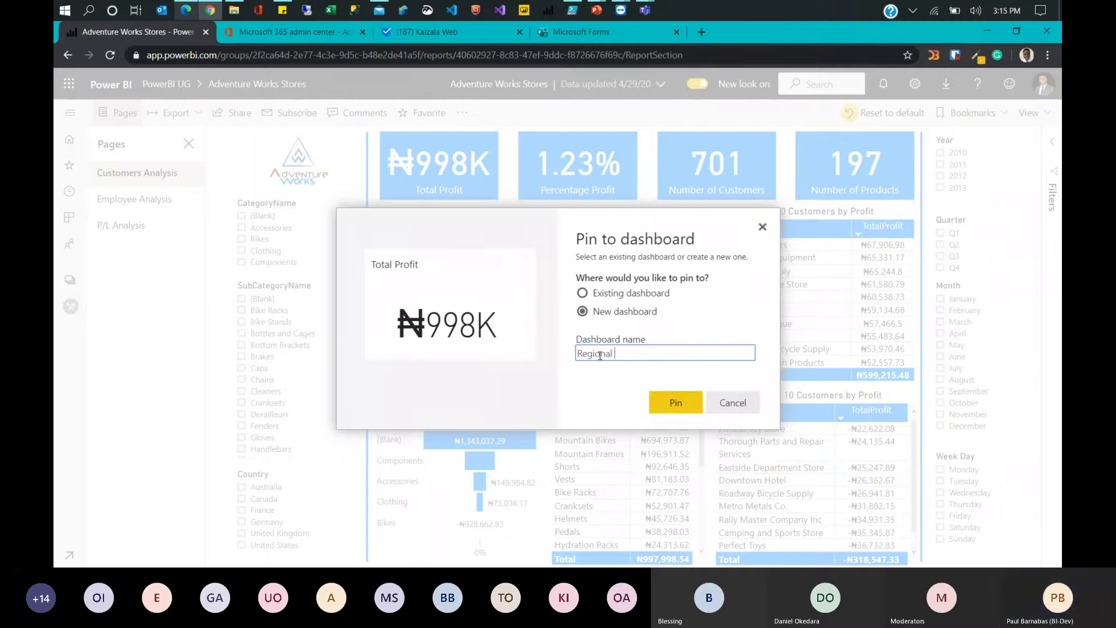
text( Manager)
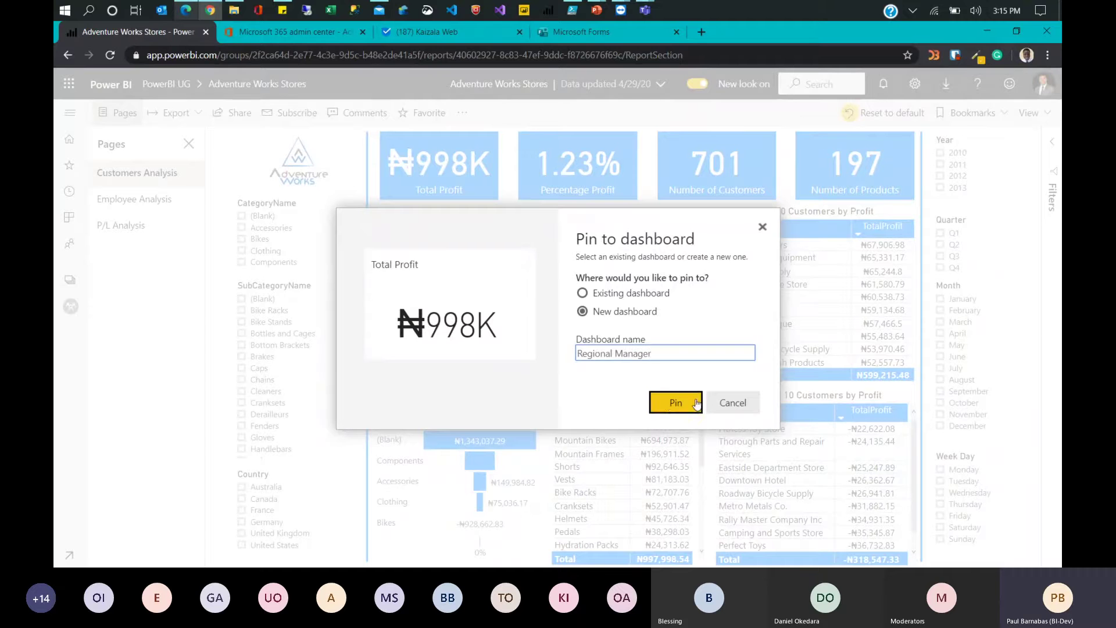
click(673, 403)
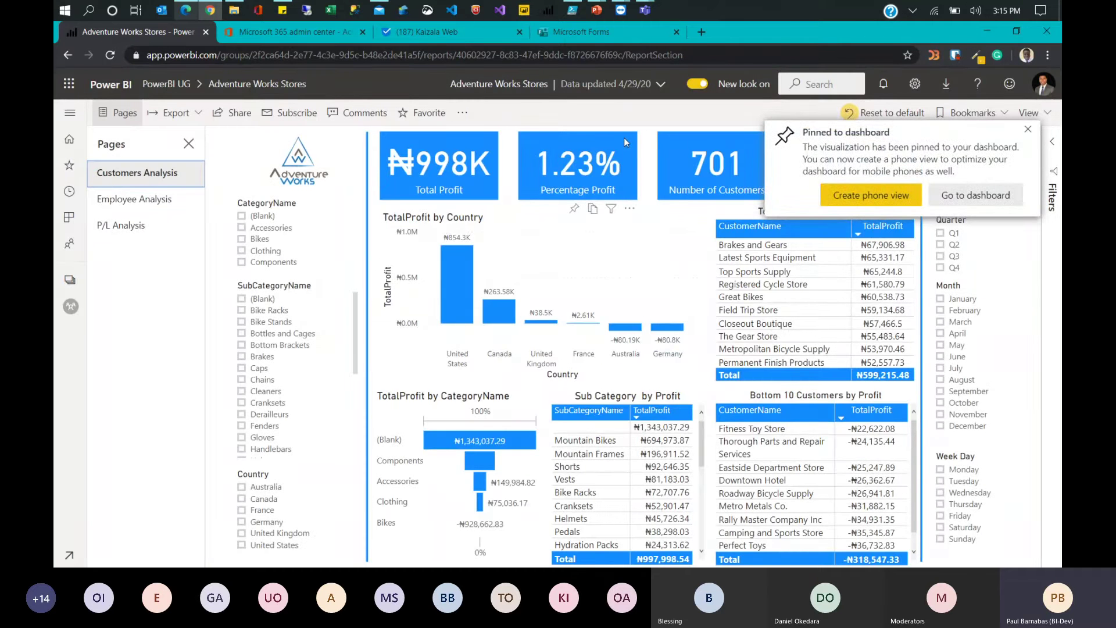
Step: Pin the Percentage Profit card to the existing Regional Manager dashboard and dismiss the pin notification
click(574, 208)
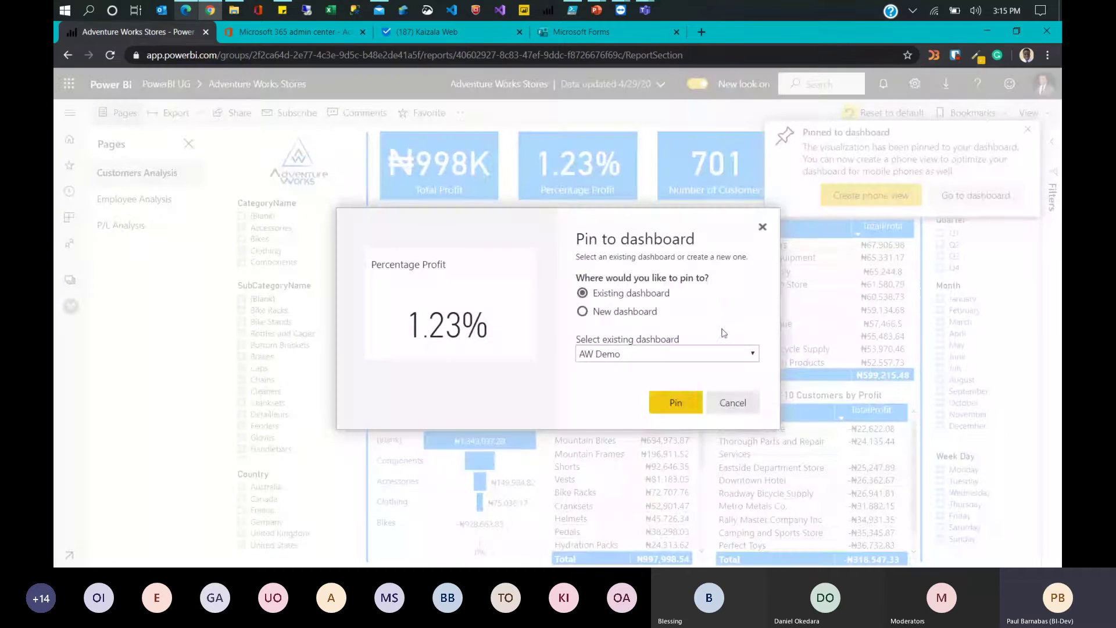
click(604, 354)
click(592, 416)
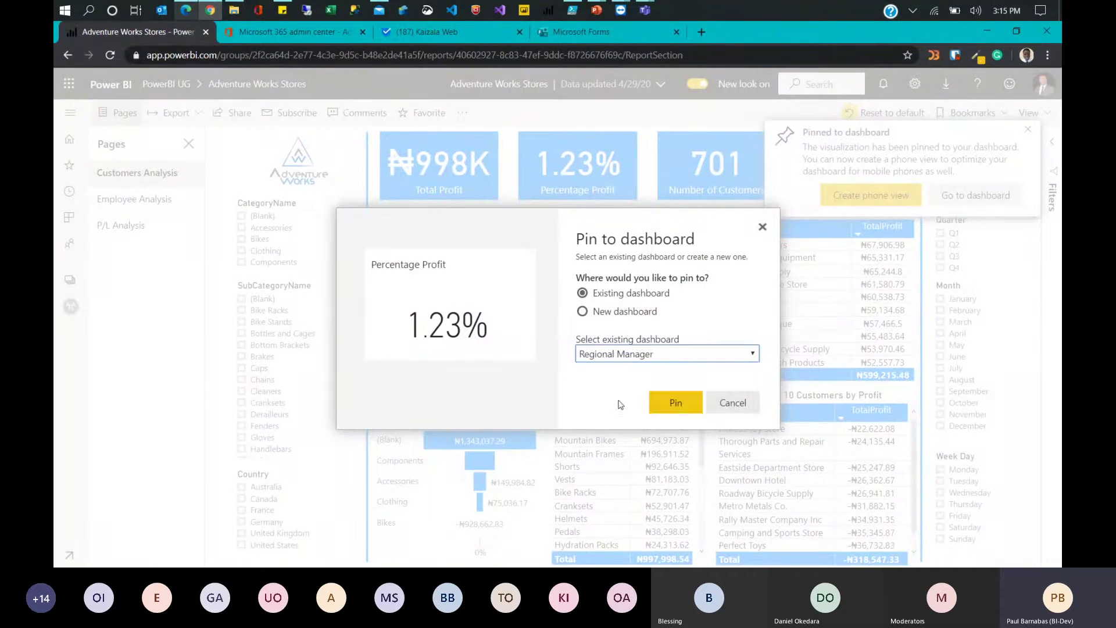
click(668, 403)
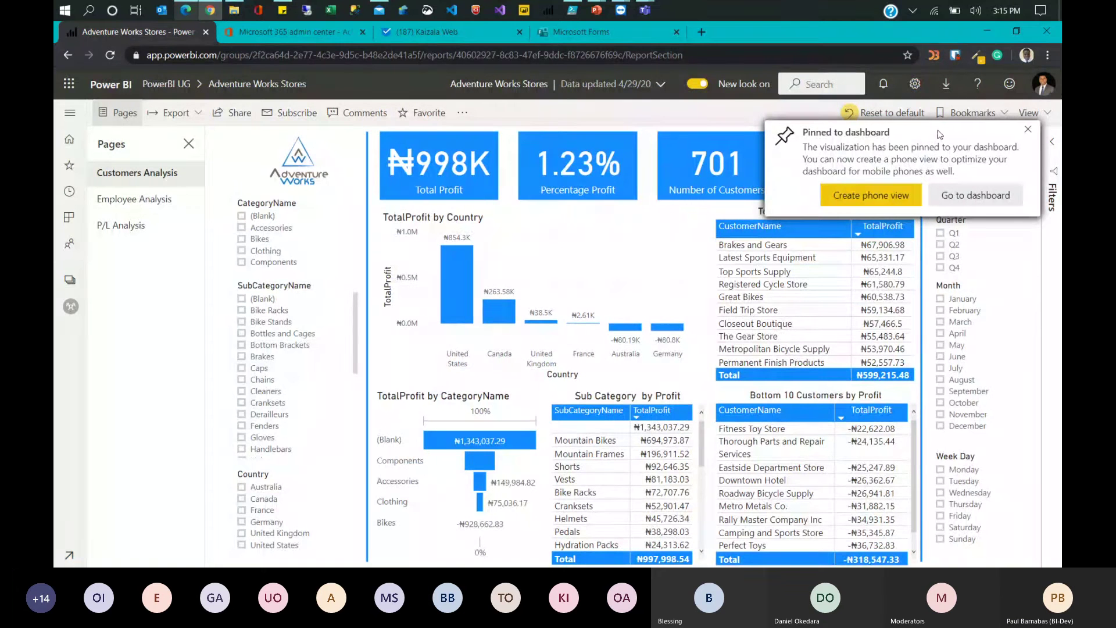
click(1028, 131)
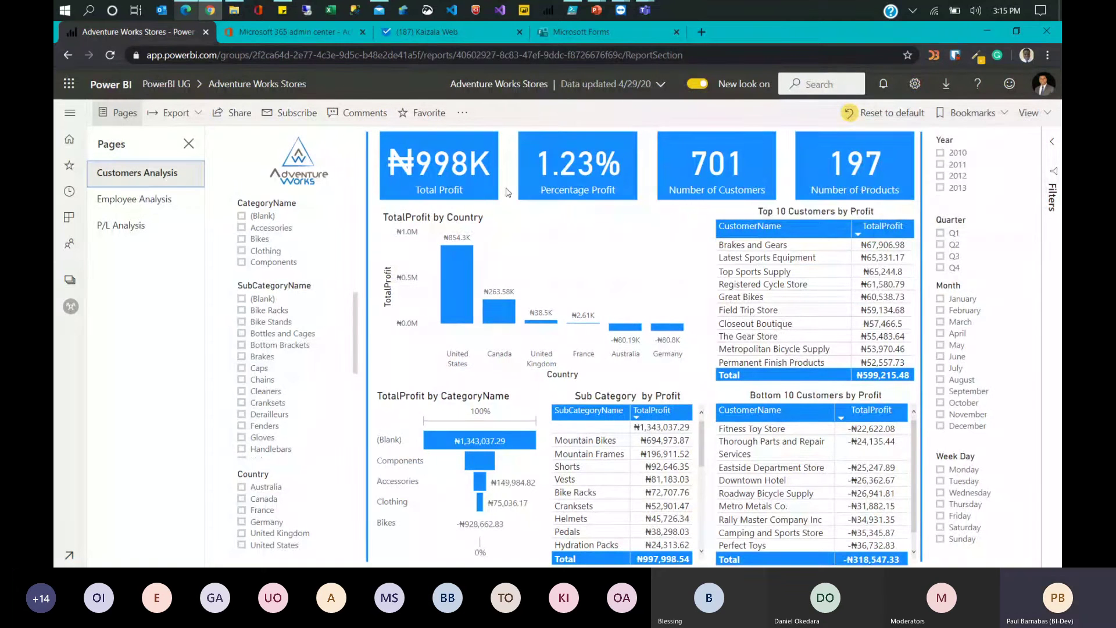
Step: Pin the # of Male Employees card from the Employee Analysis page to the Regional Manager dashboard
click(134, 198)
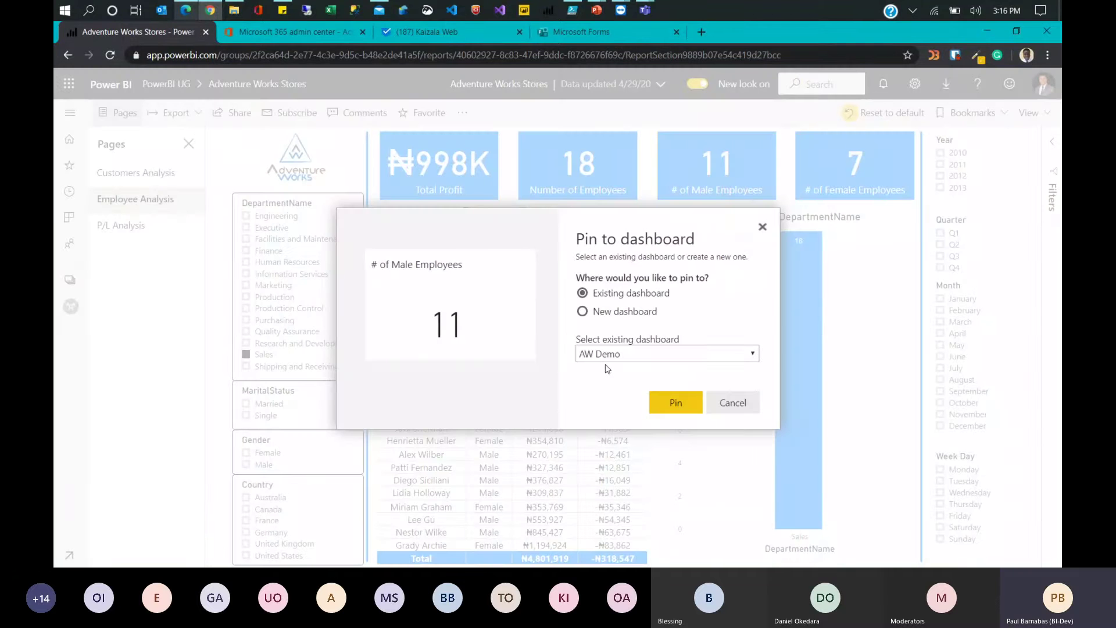
click(601, 355)
click(593, 413)
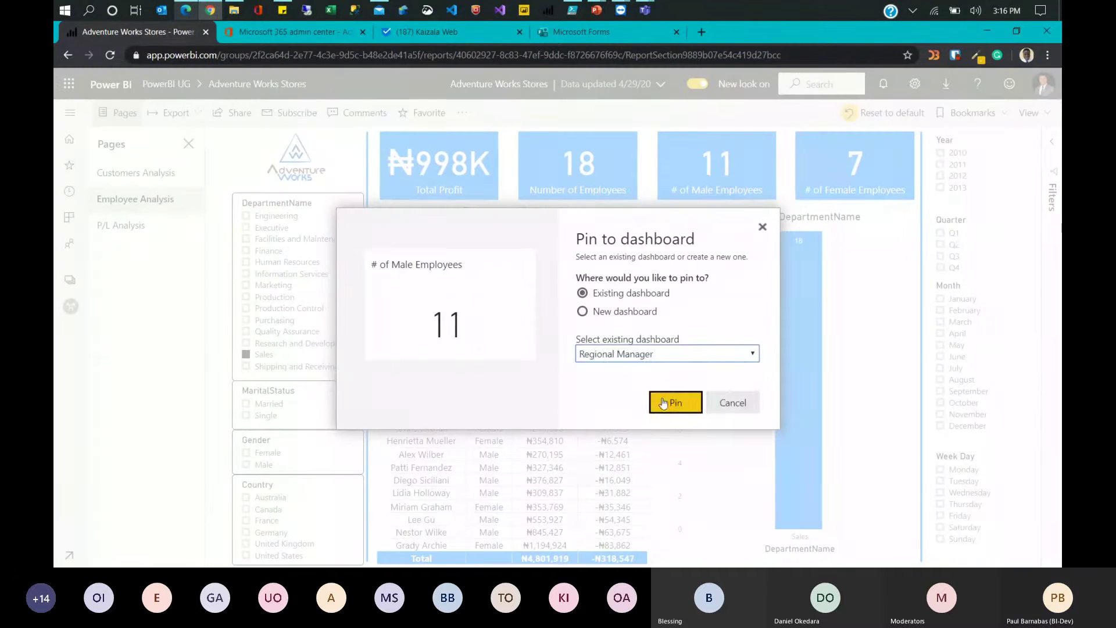
click(661, 399)
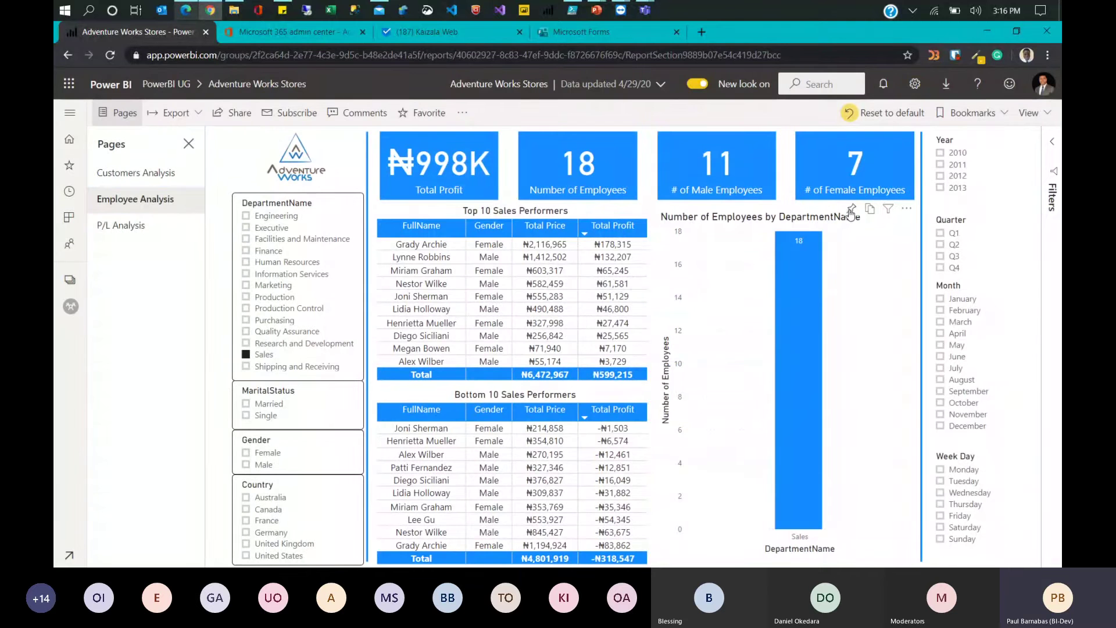
Step: Pin the # of Female Employees card to the Regional Manager dashboard
click(852, 208)
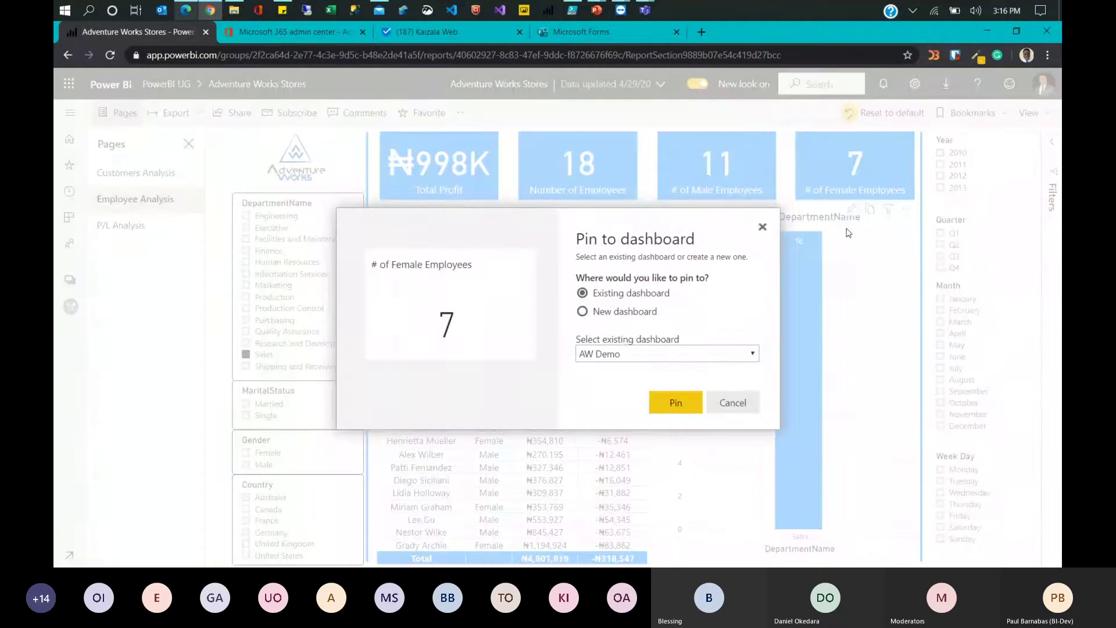
click(665, 355)
click(623, 415)
click(663, 404)
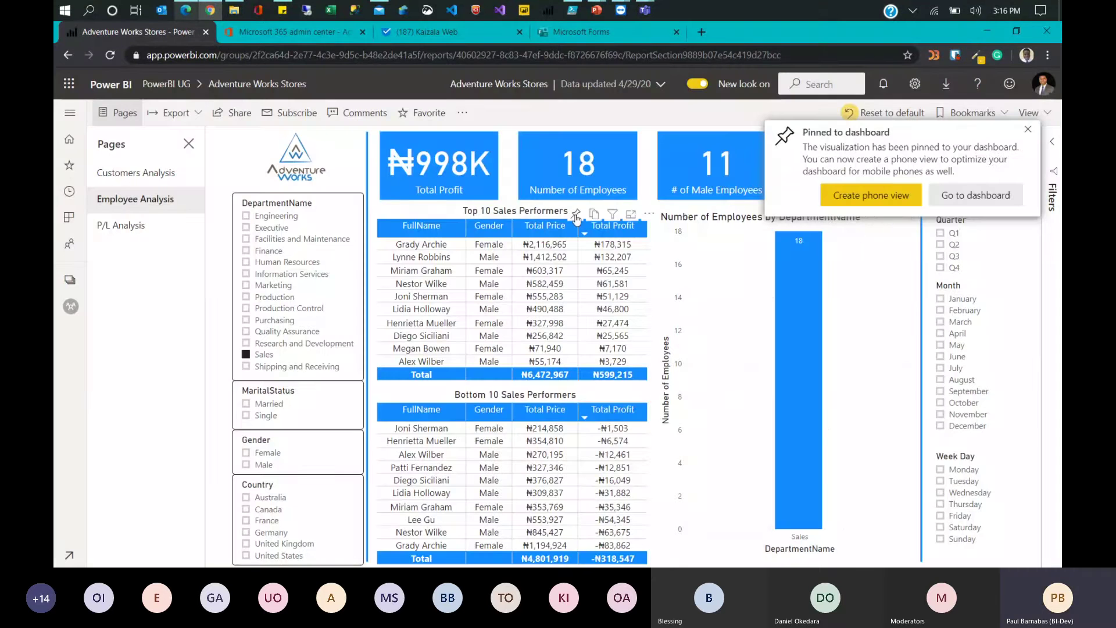
Step: Pin the Top 10 Sales Performers table to the Regional Manager dashboard
click(576, 215)
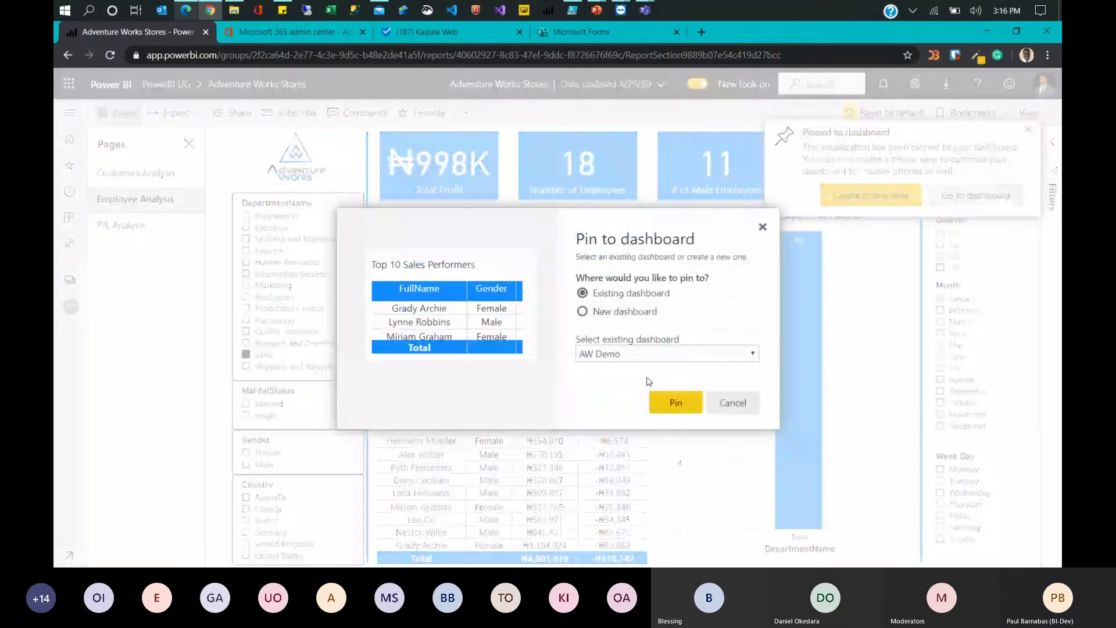
click(639, 354)
click(597, 414)
click(668, 403)
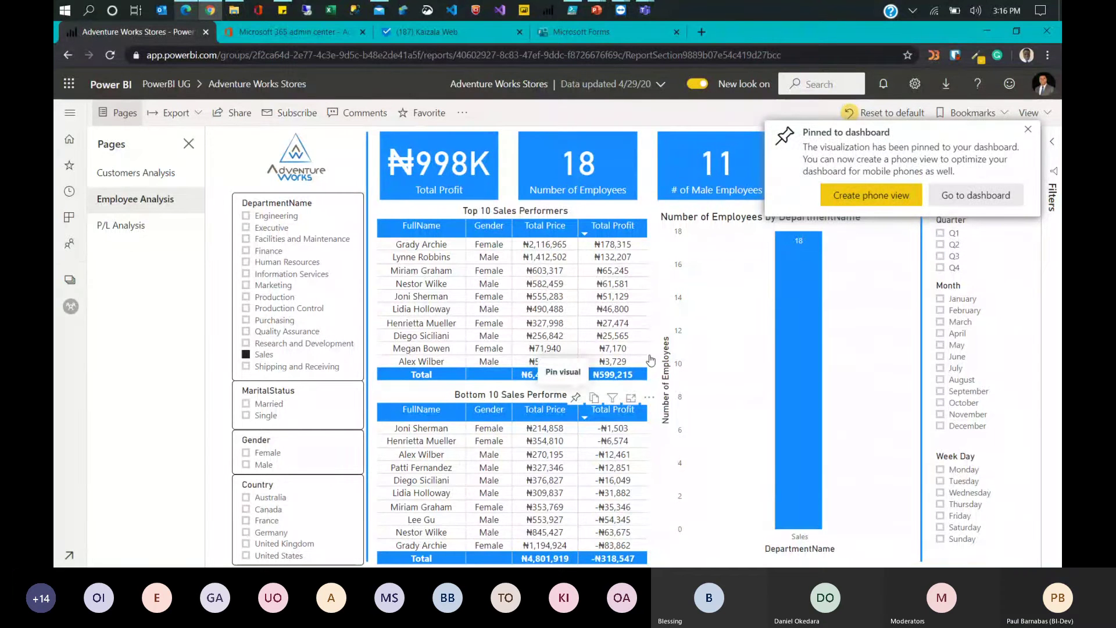
Step: Pin the Bottom 10 Sales Performers table to the Regional Manager dashboard and cancel any repeated pin request
click(579, 400)
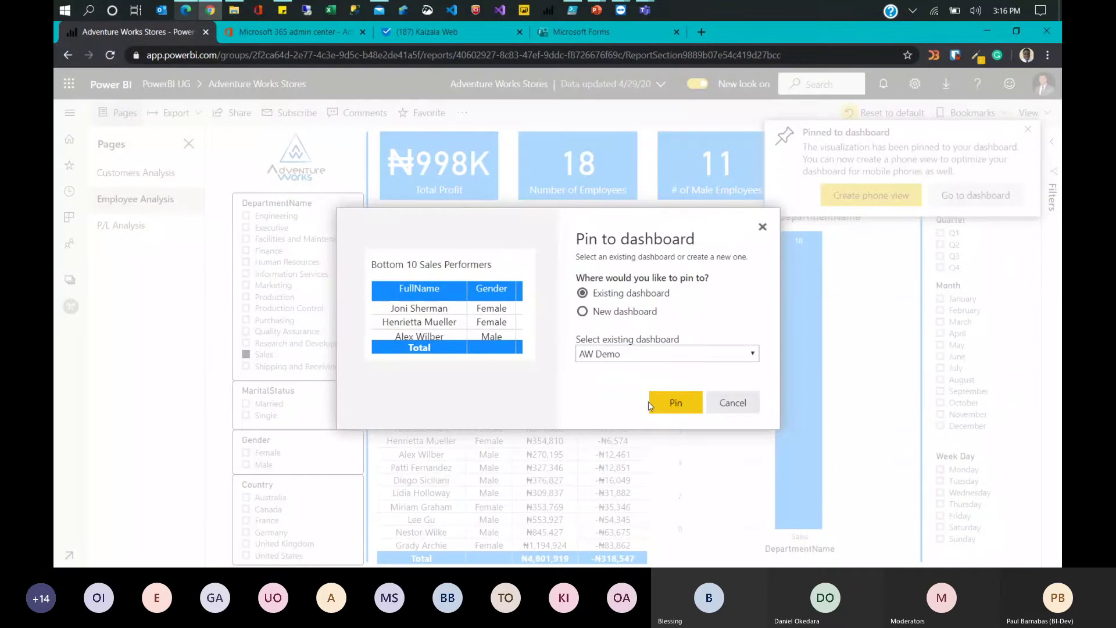
click(668, 354)
click(619, 414)
click(674, 415)
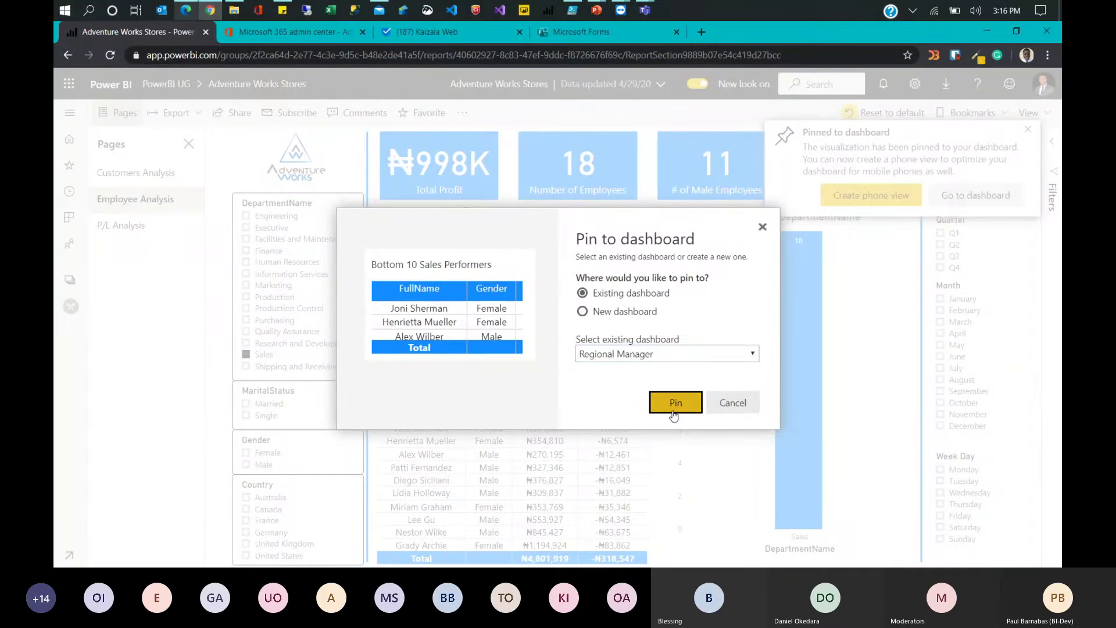
click(721, 401)
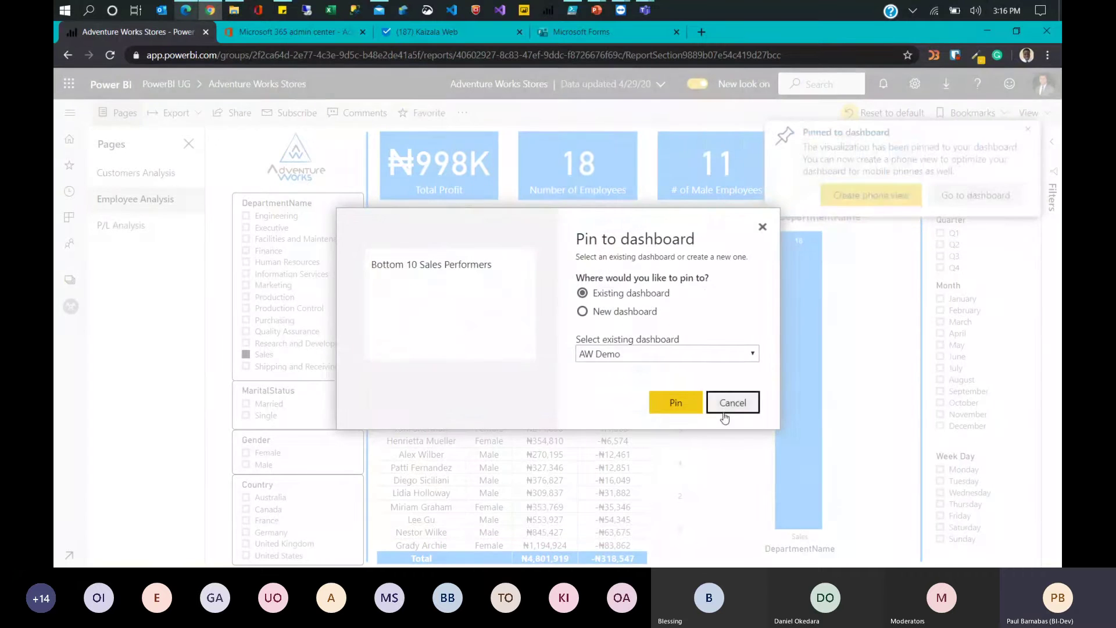
click(727, 404)
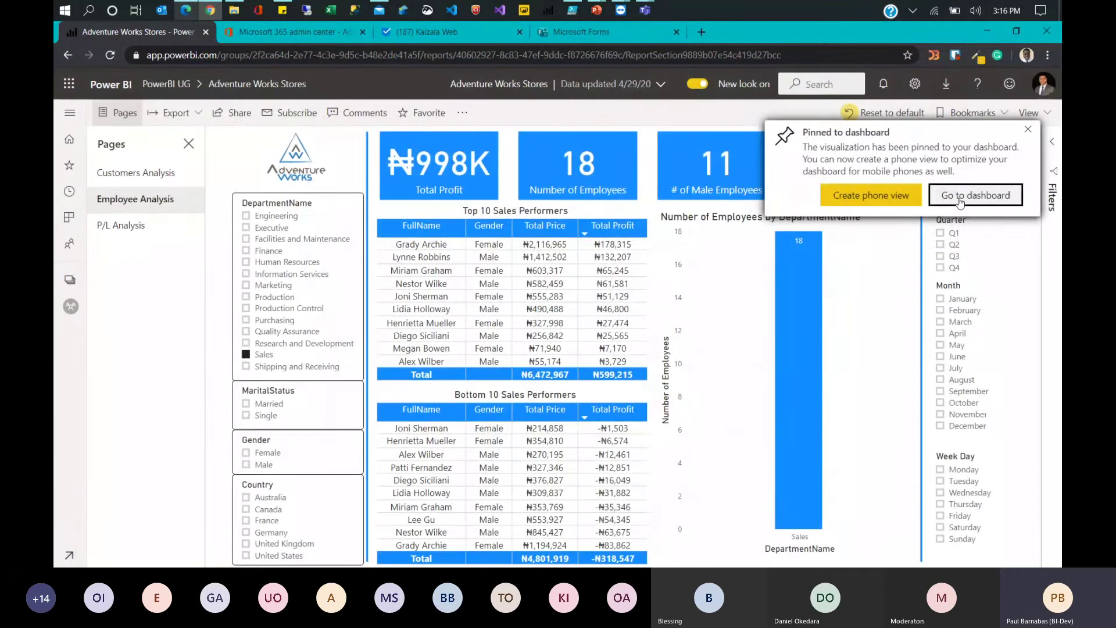
Step: Open the AW Demo dashboard and look over all of its pinned tiles
click(960, 198)
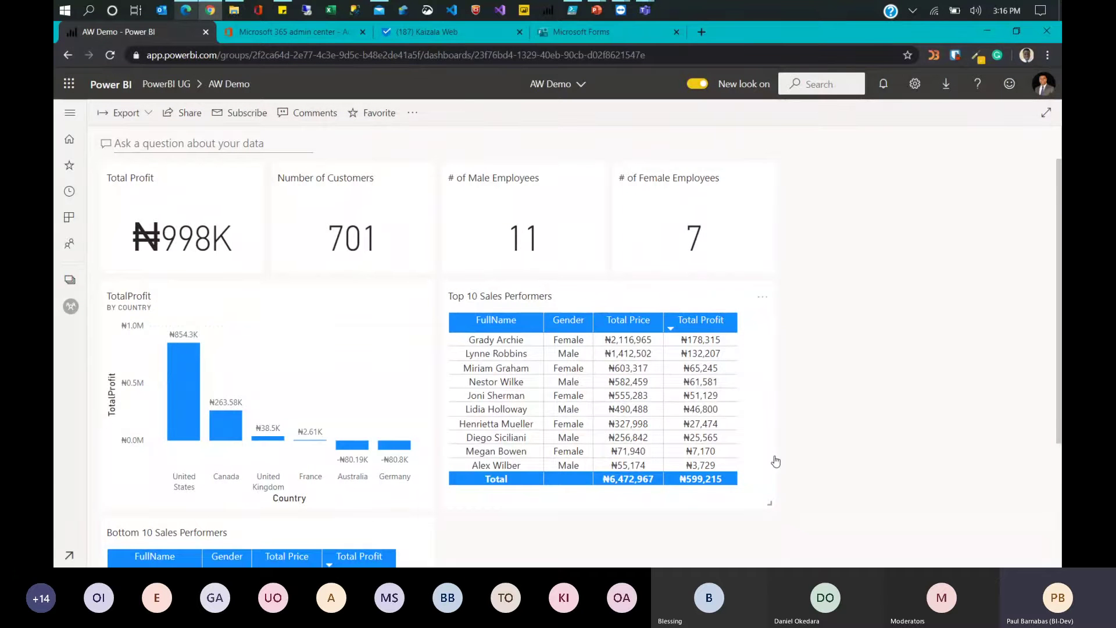
scroll(771, 316, down, 3)
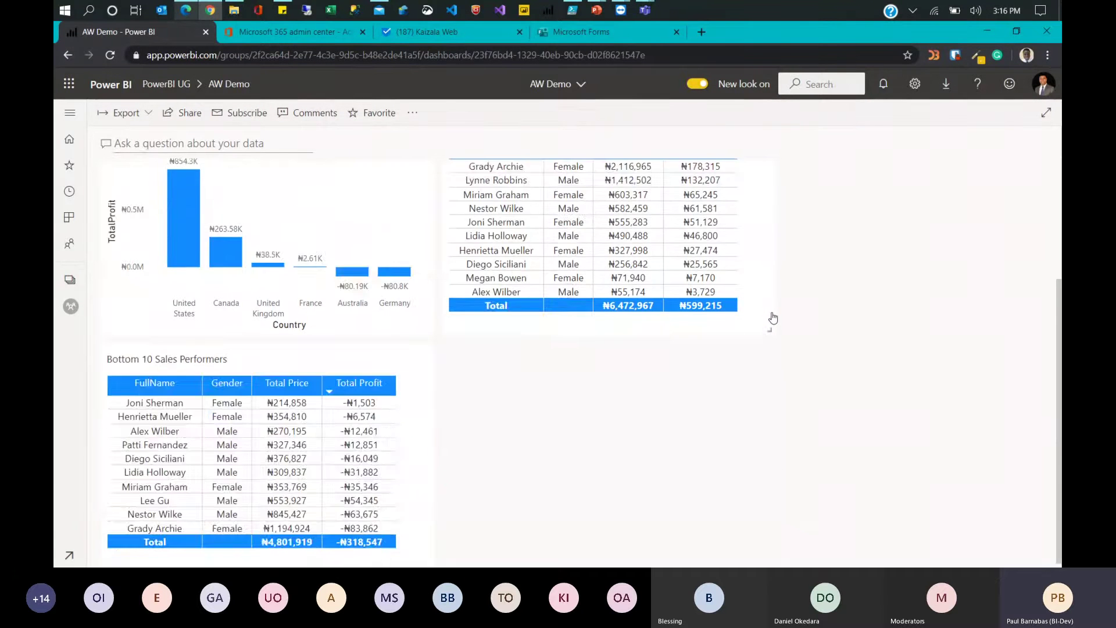
scroll(770, 360, up, 3)
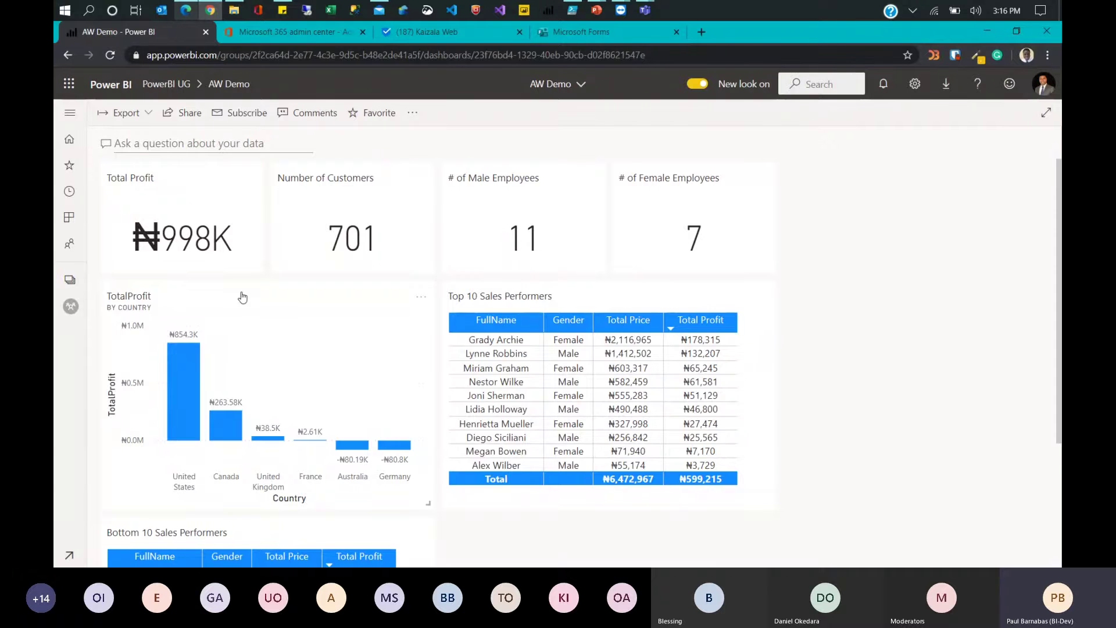
Step: Place the TotalProfit by Country tile beside # of Female Employees at card height, and move Bottom 10 Sales Performers beside Top 10 Sales Performers
drag(242, 294, 988, 194)
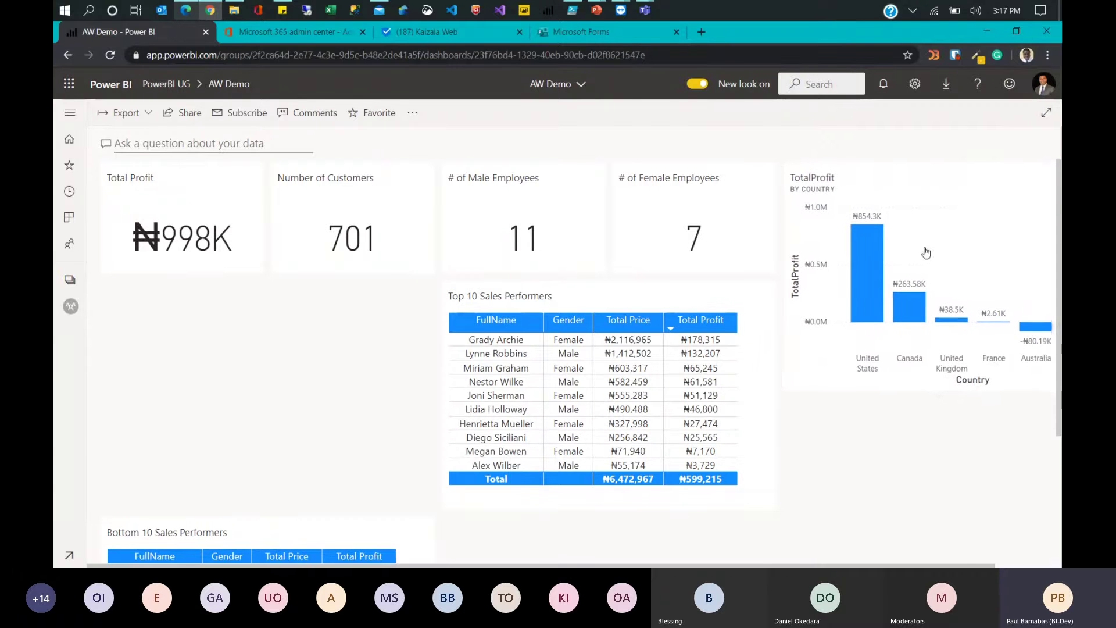
scroll(552, 567, right, 2)
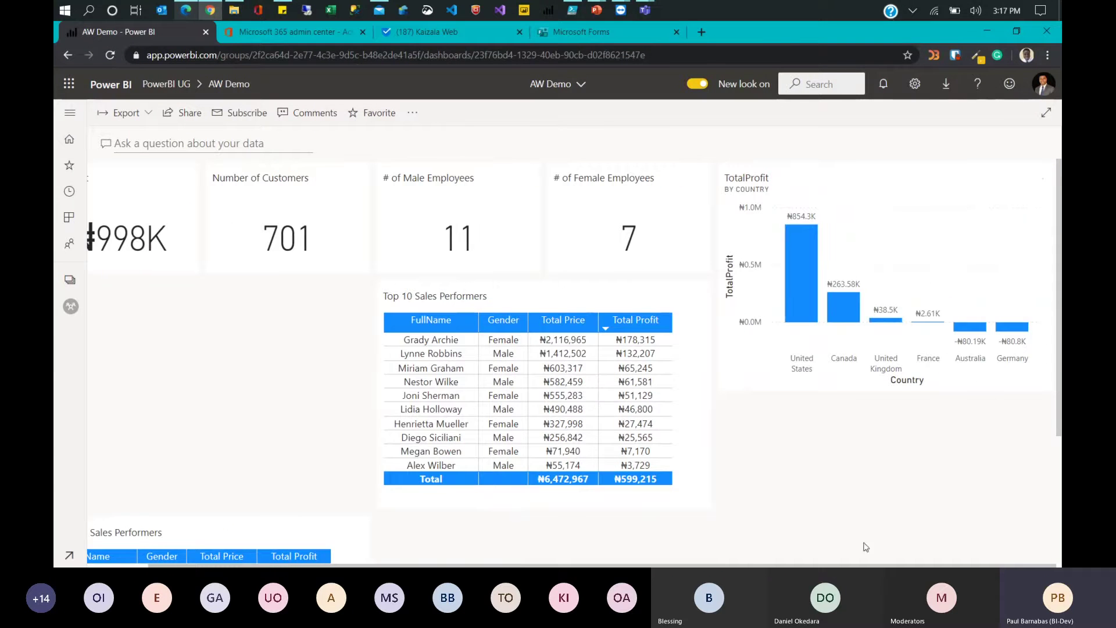
drag(1049, 385, 963, 283)
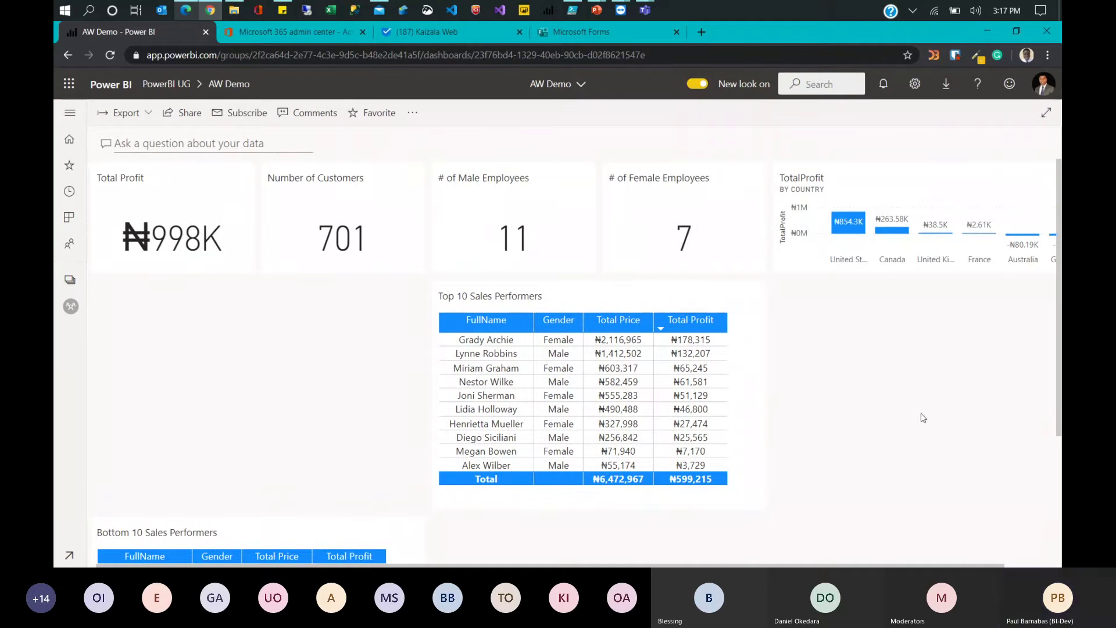
drag(222, 540, 214, 296)
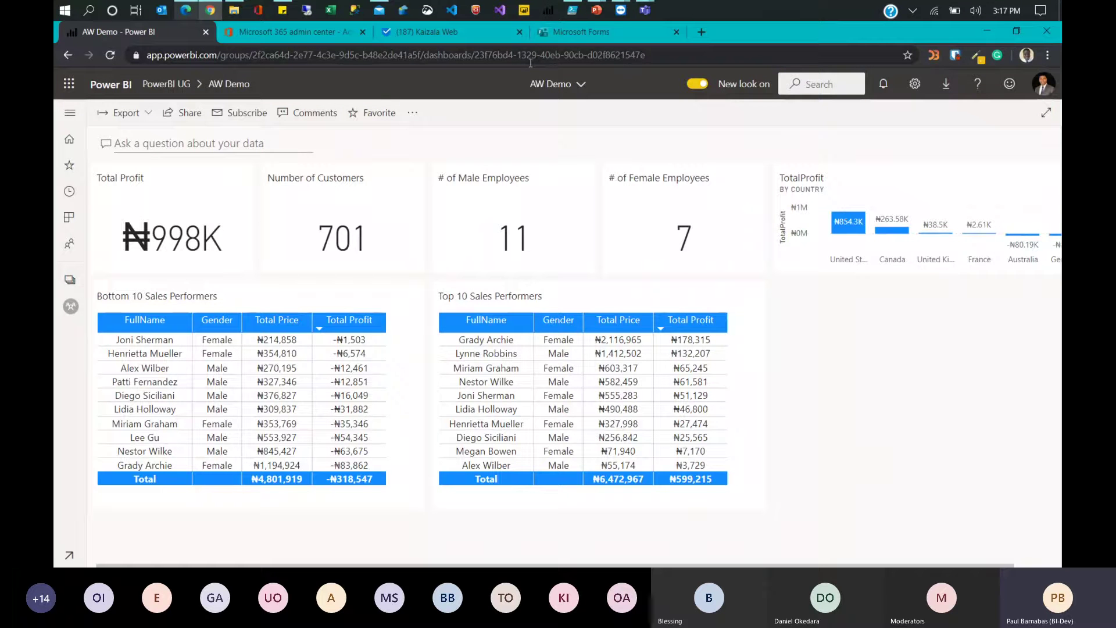
Step: Switch to Windows PowerShell ISE and run the 20190206 - Streaming dataset.ps1 script
key(alt+Tab)
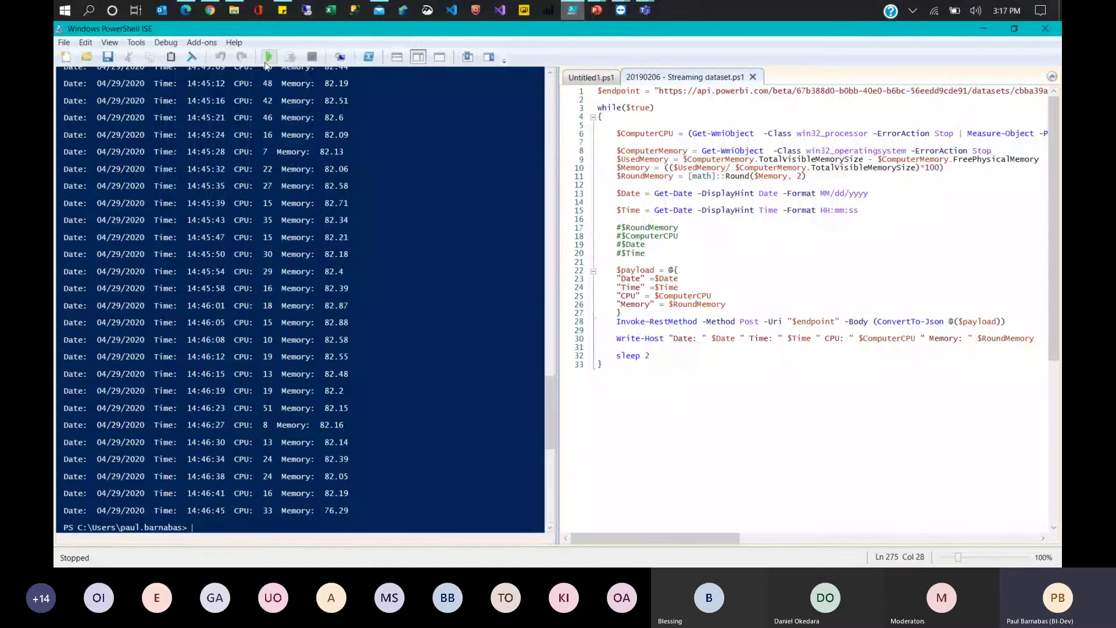
click(268, 57)
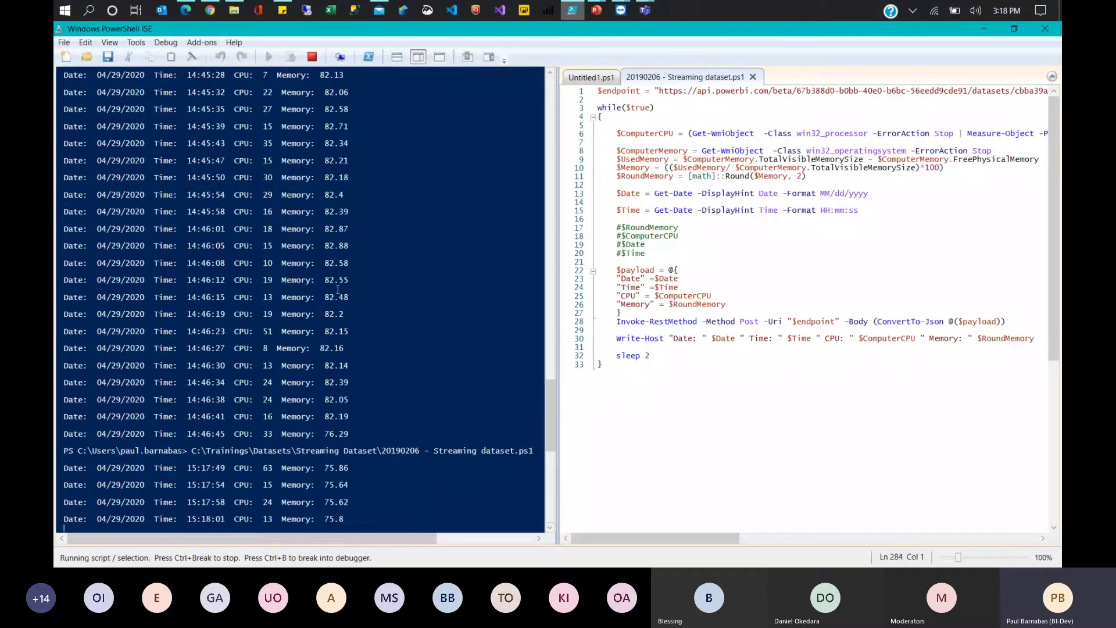
Step: Switch to the MonitoringPC report in Microsoft Edge, refresh it, and compare its latest CPU and memory readings with the running script's output
click(186, 10)
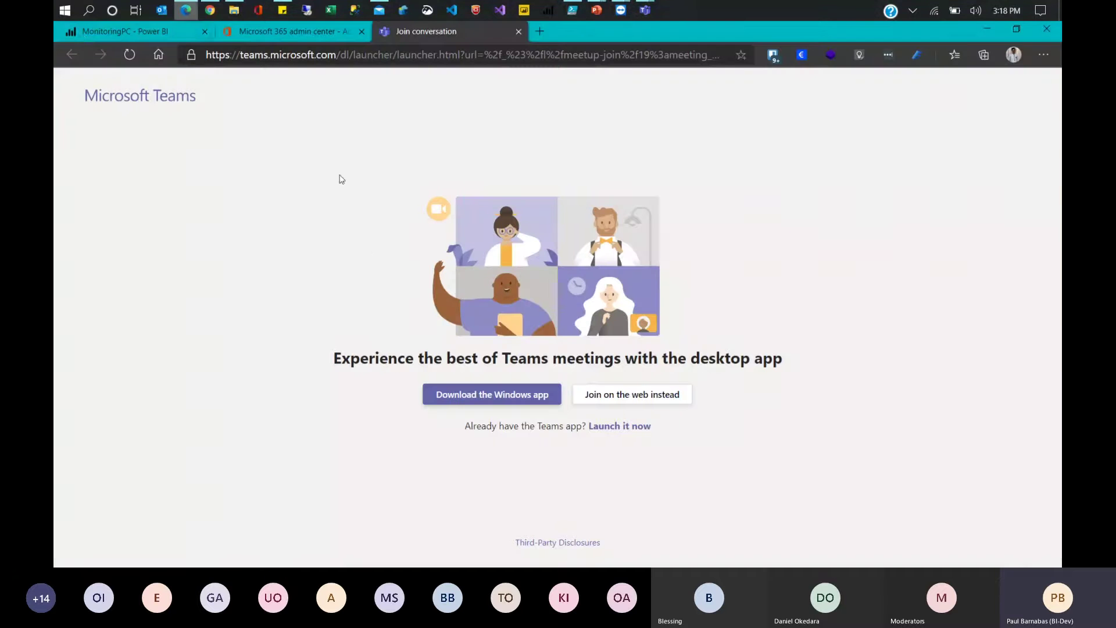
click(93, 31)
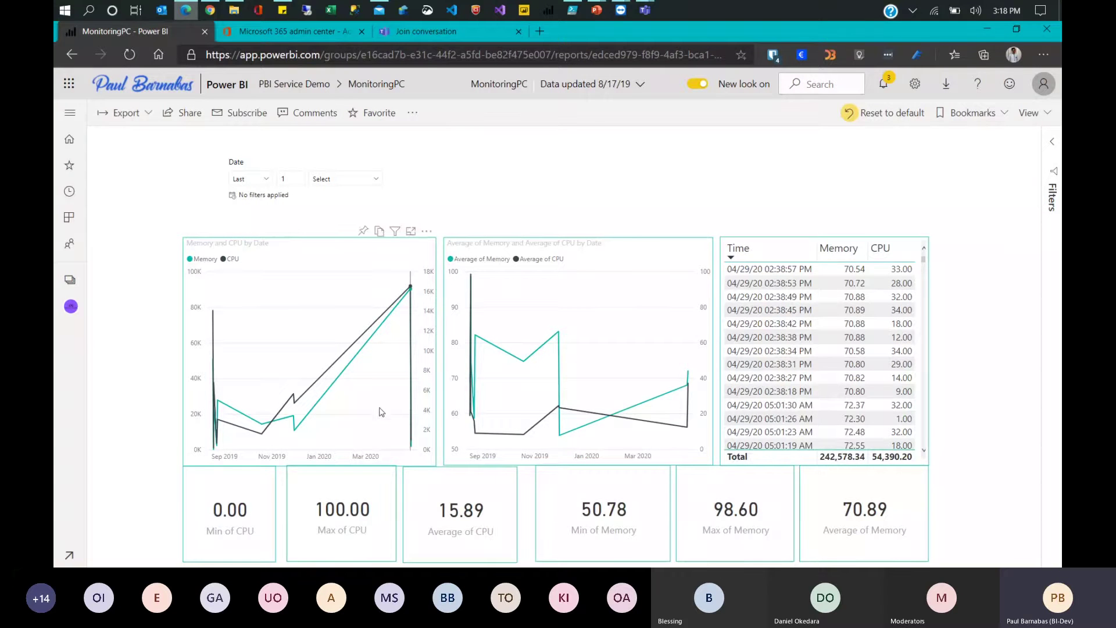
mouse_move(397, 407)
click(412, 112)
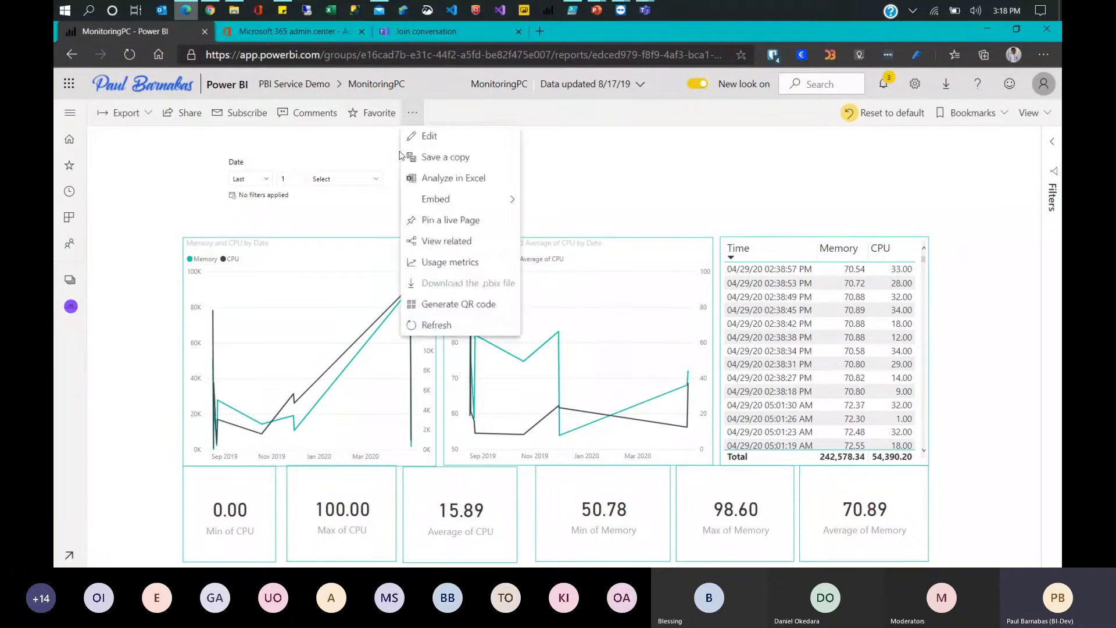
click(433, 326)
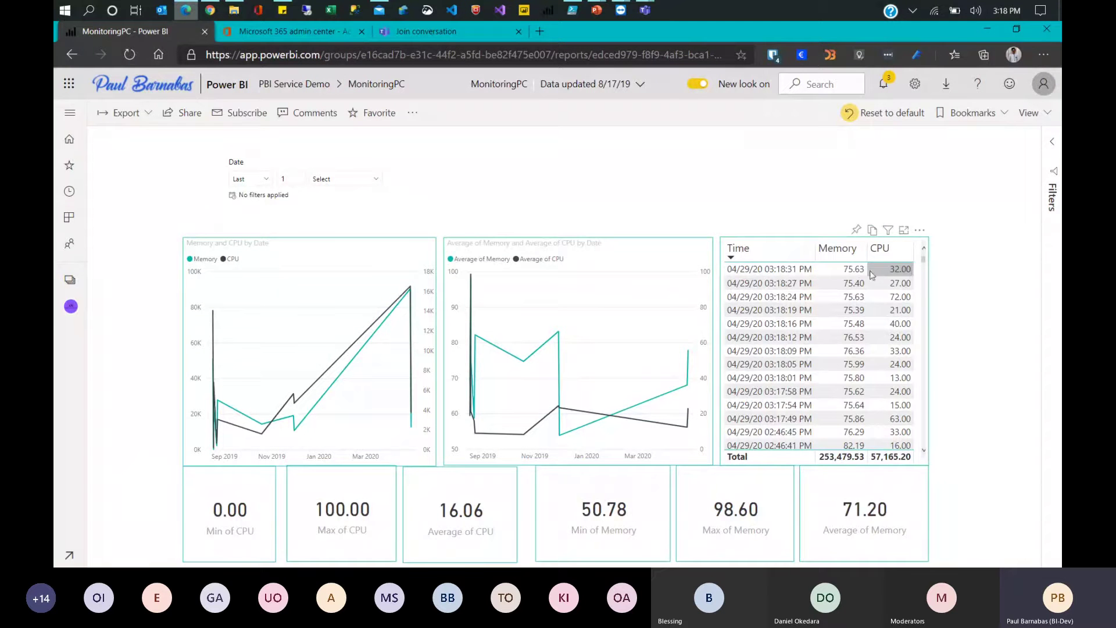
click(572, 10)
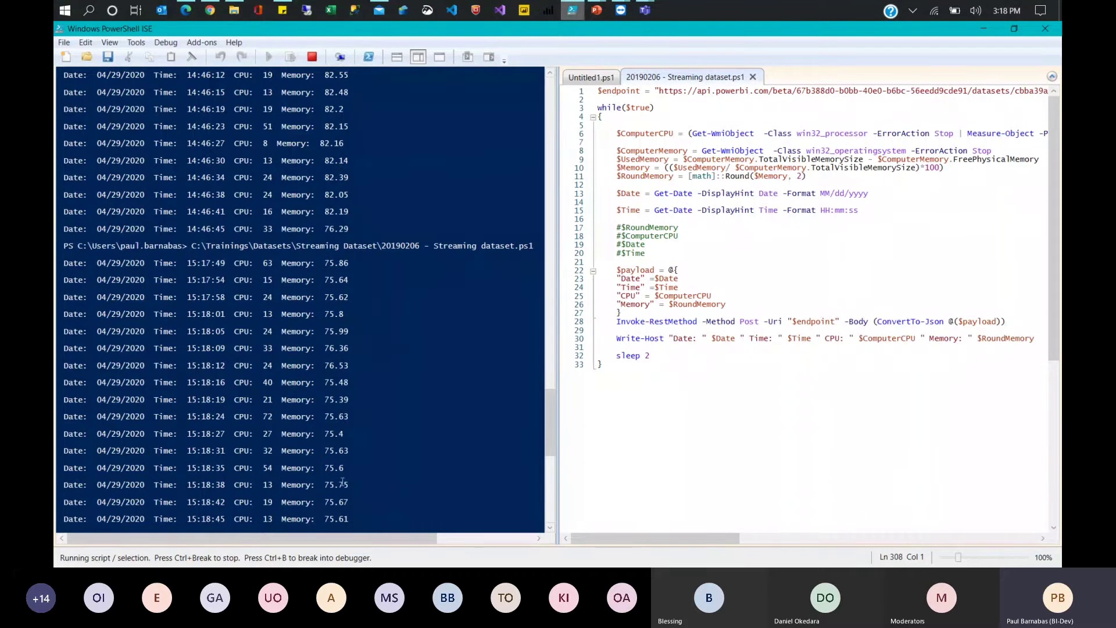
click(185, 10)
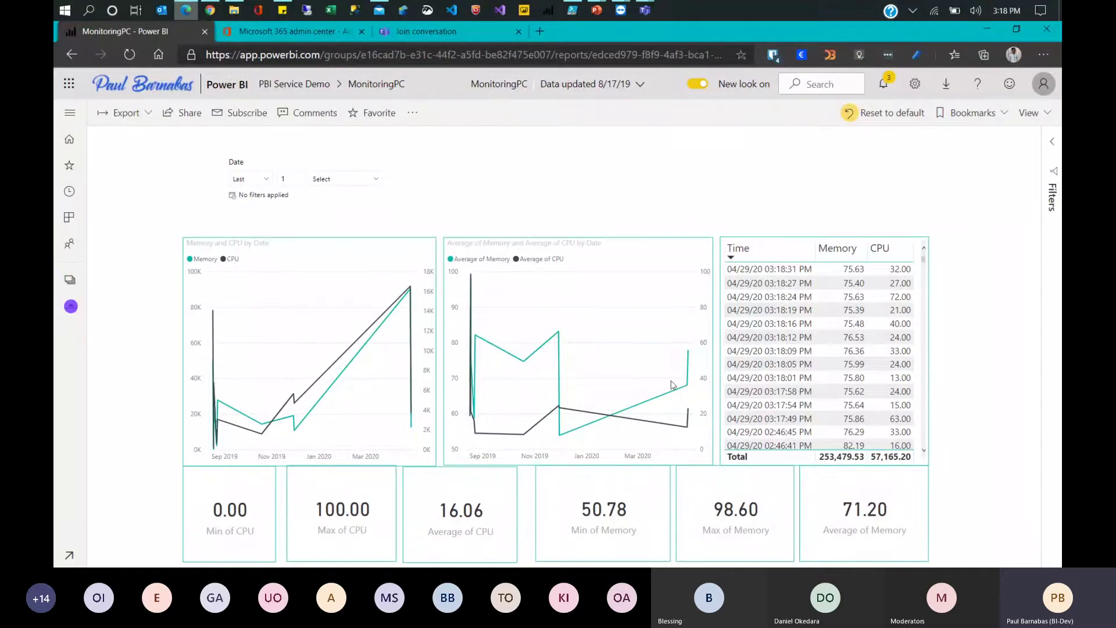
Step: Go back to the PBI Service Demo workspace and open the MonitorYourPC dashboard
click(294, 84)
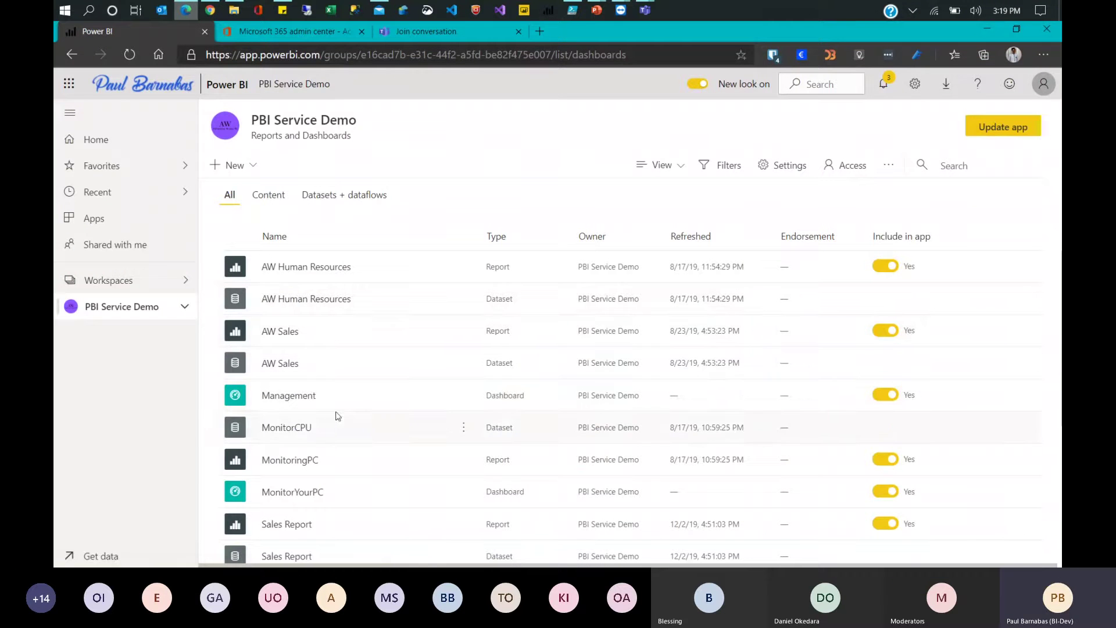
click(299, 462)
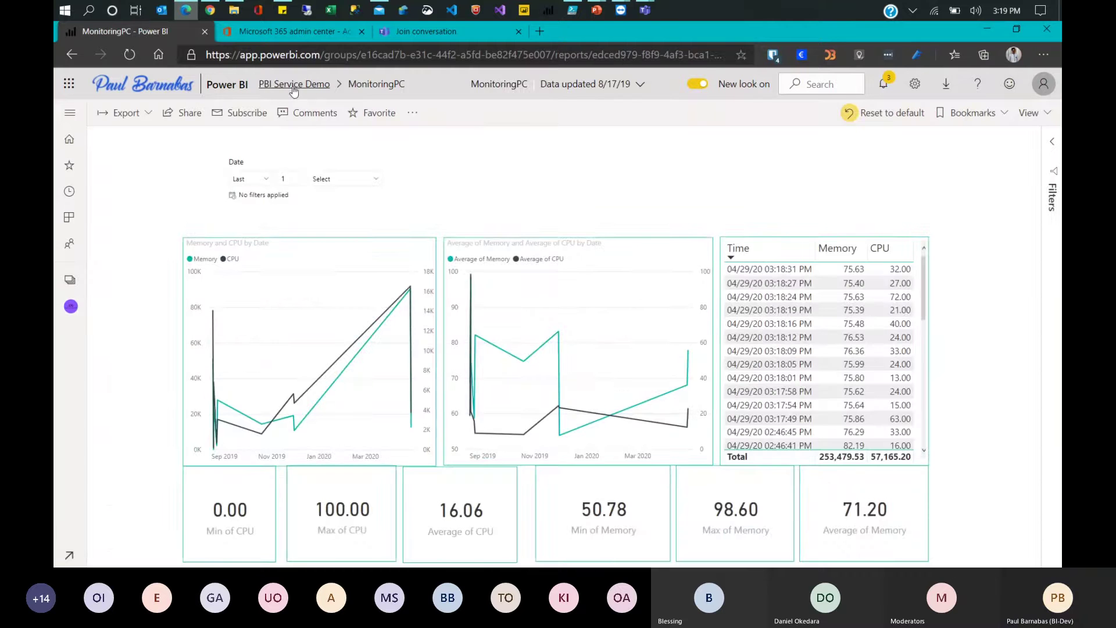
click(294, 86)
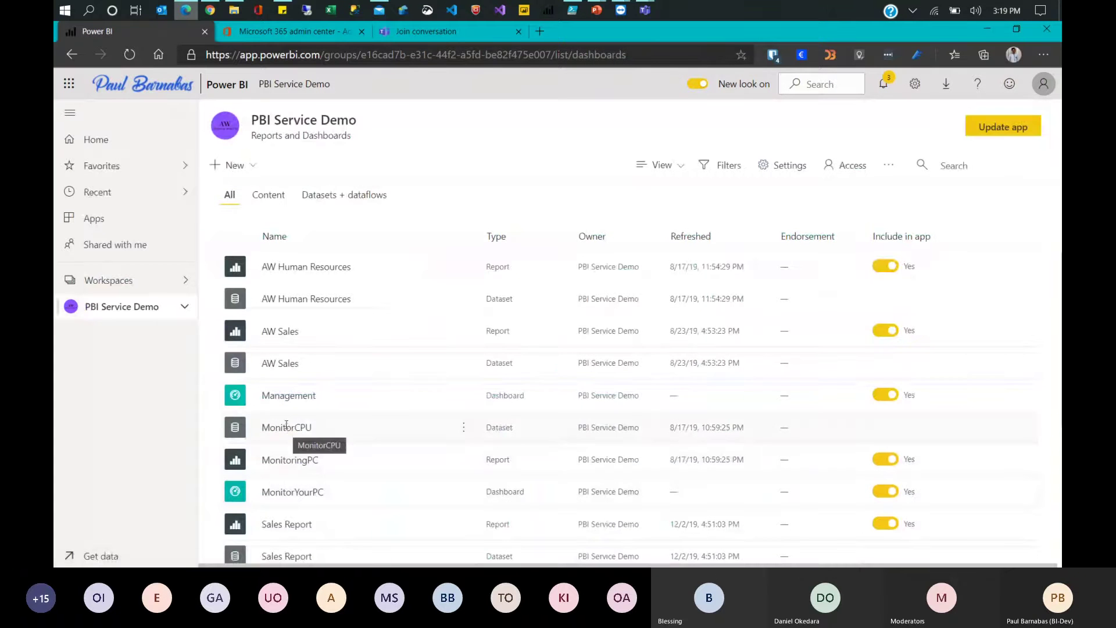
click(270, 493)
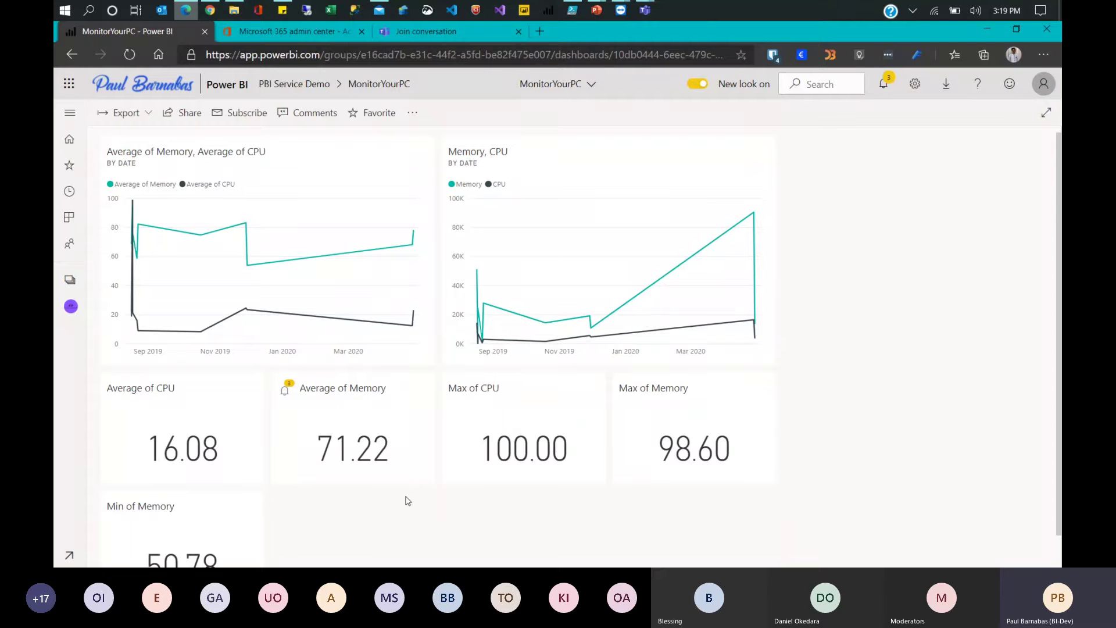
Step: Open the Average of Memory tile's alert notifications, dismiss the most recent one, and close the notification center
click(286, 392)
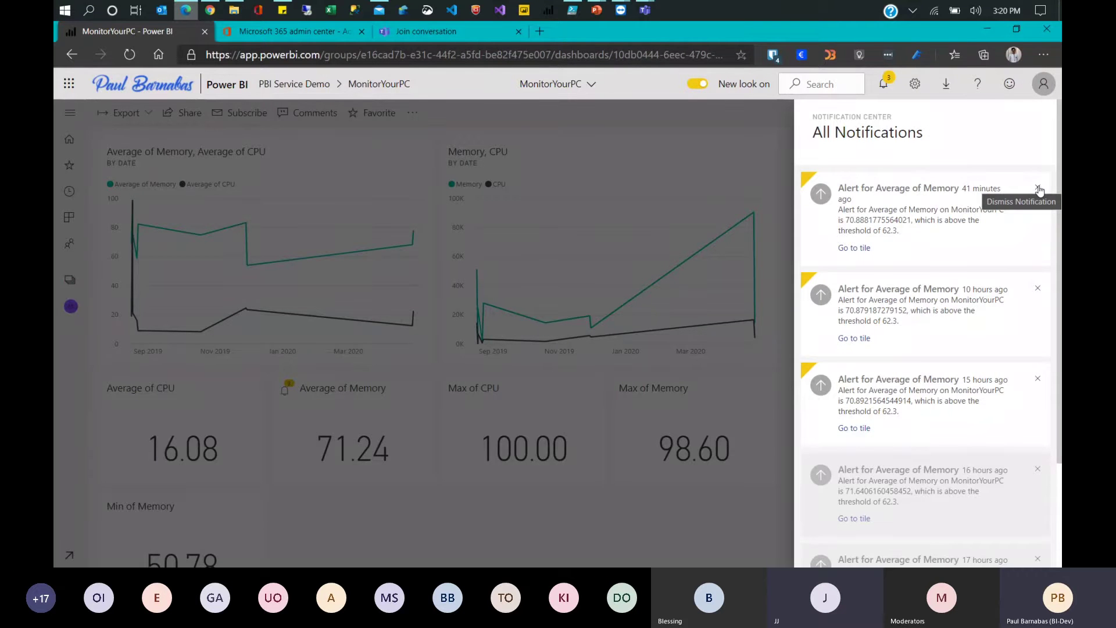
click(1038, 188)
click(734, 556)
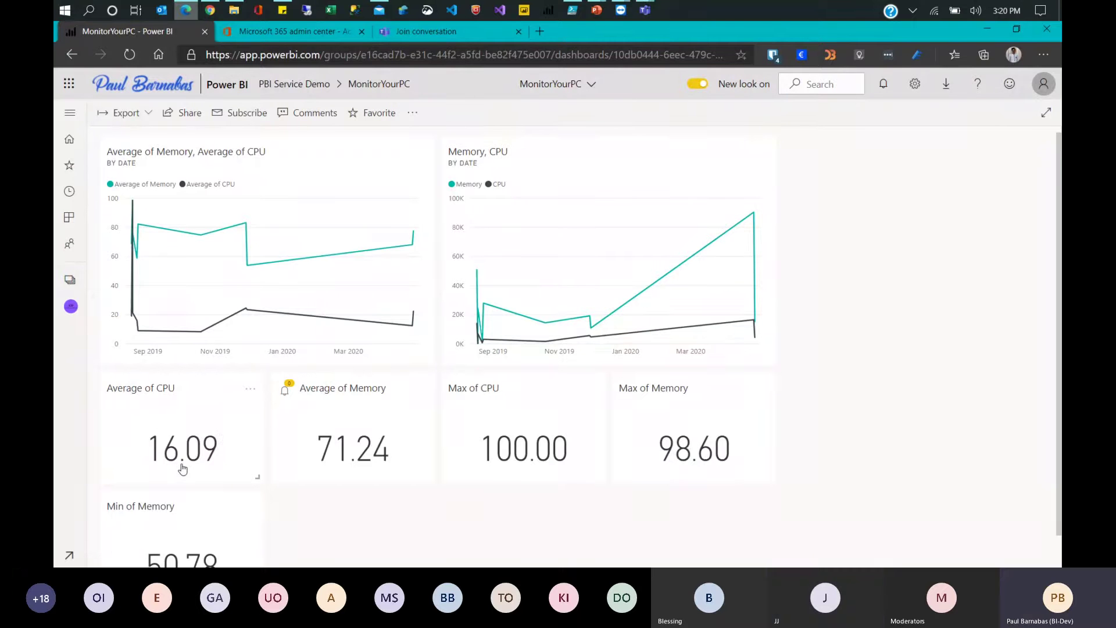
Step: Add a new alert rule to the Average of CPU tile
click(253, 393)
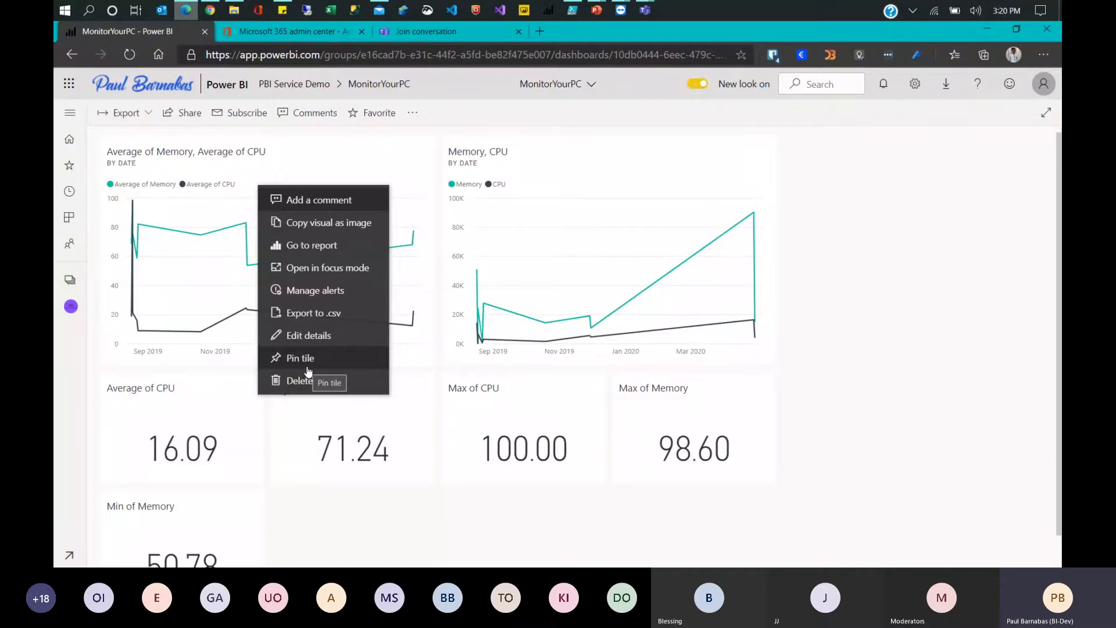
click(209, 421)
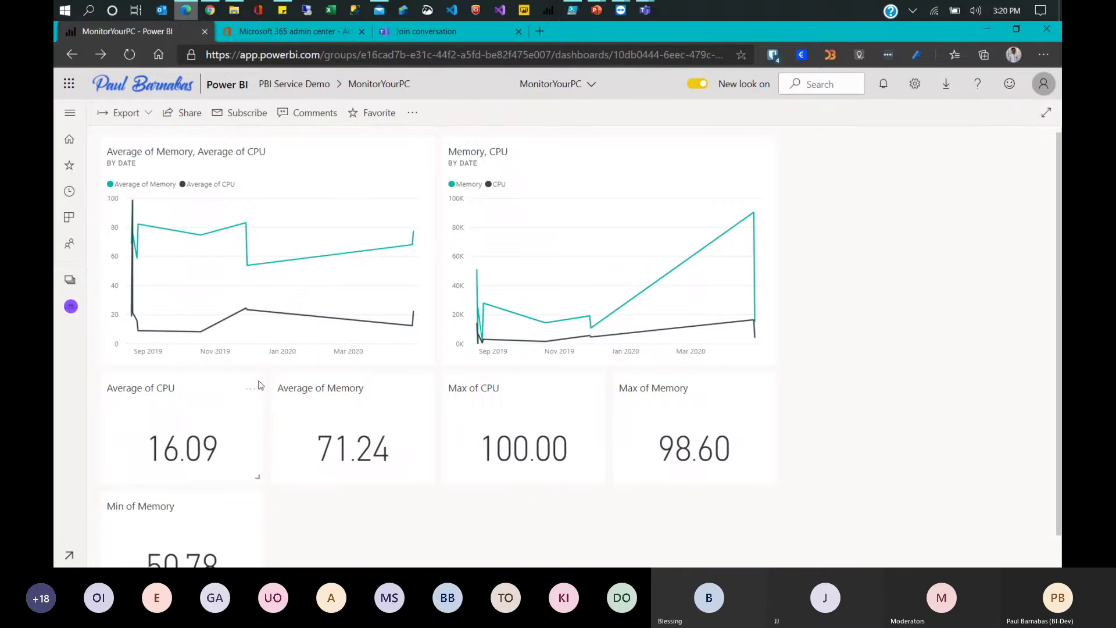
click(248, 391)
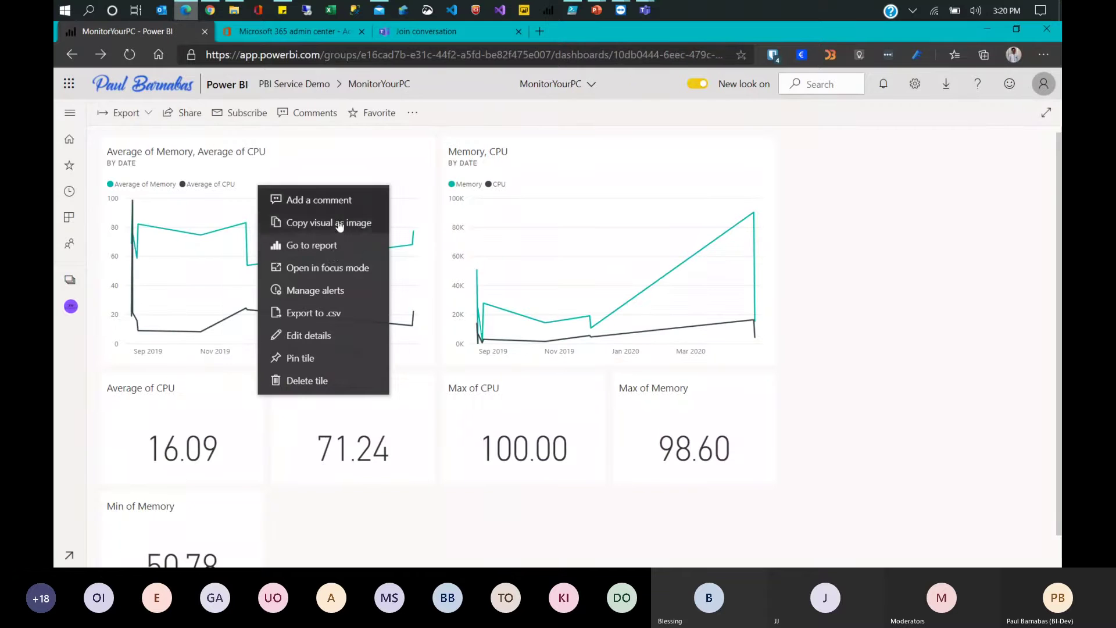
click(327, 292)
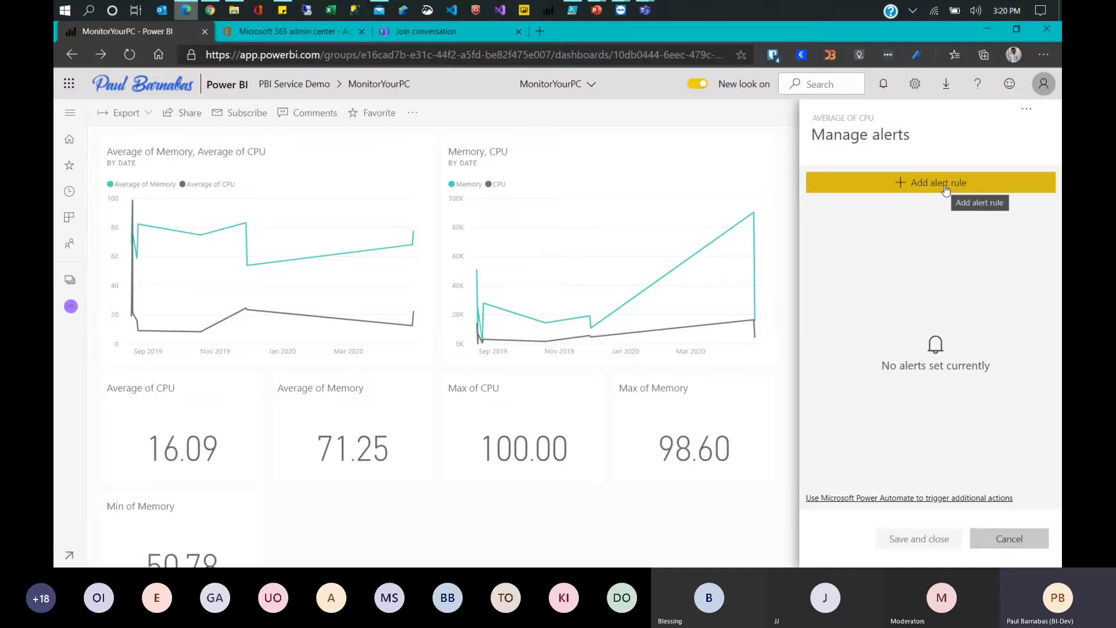
click(945, 186)
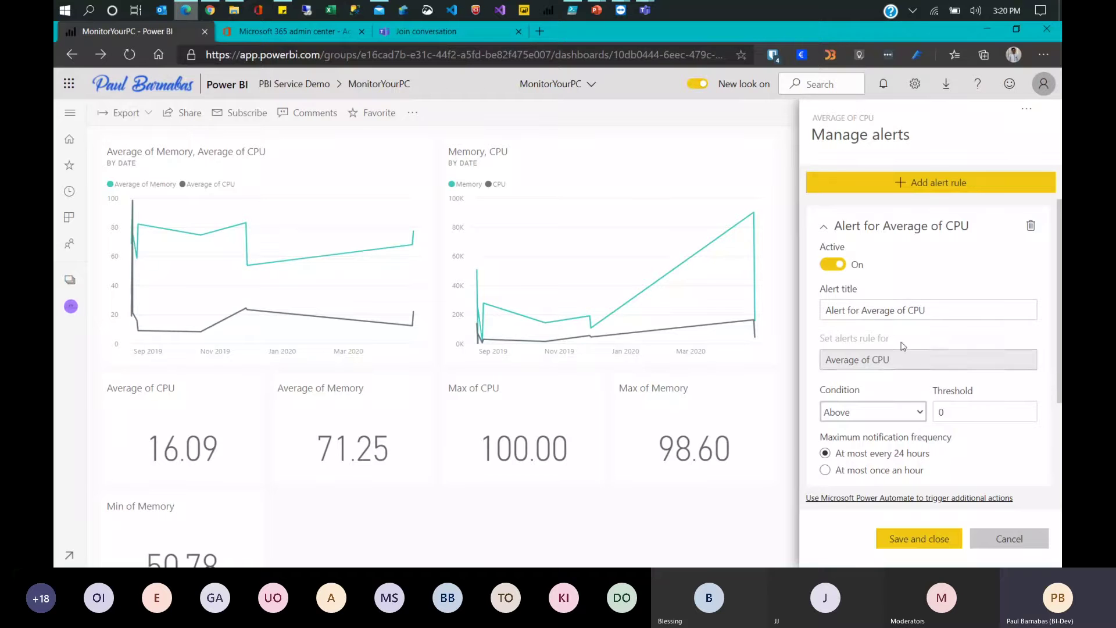
scroll(895, 372, down, 2)
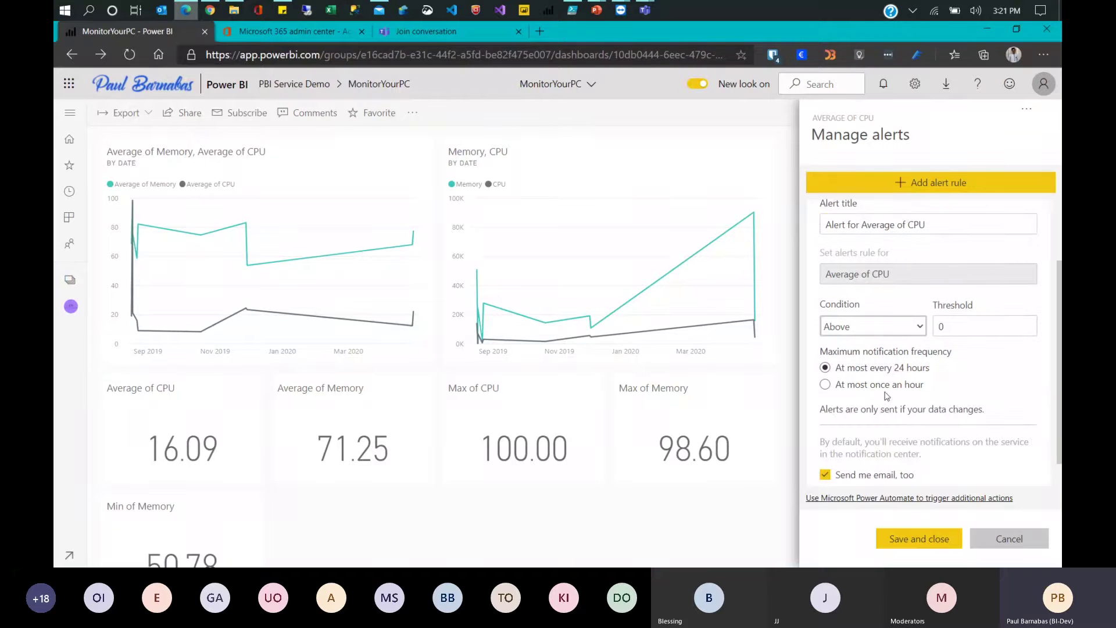
Step: Keep the alert condition as Above and set its threshold to 17.00
click(884, 328)
click(883, 327)
click(987, 325)
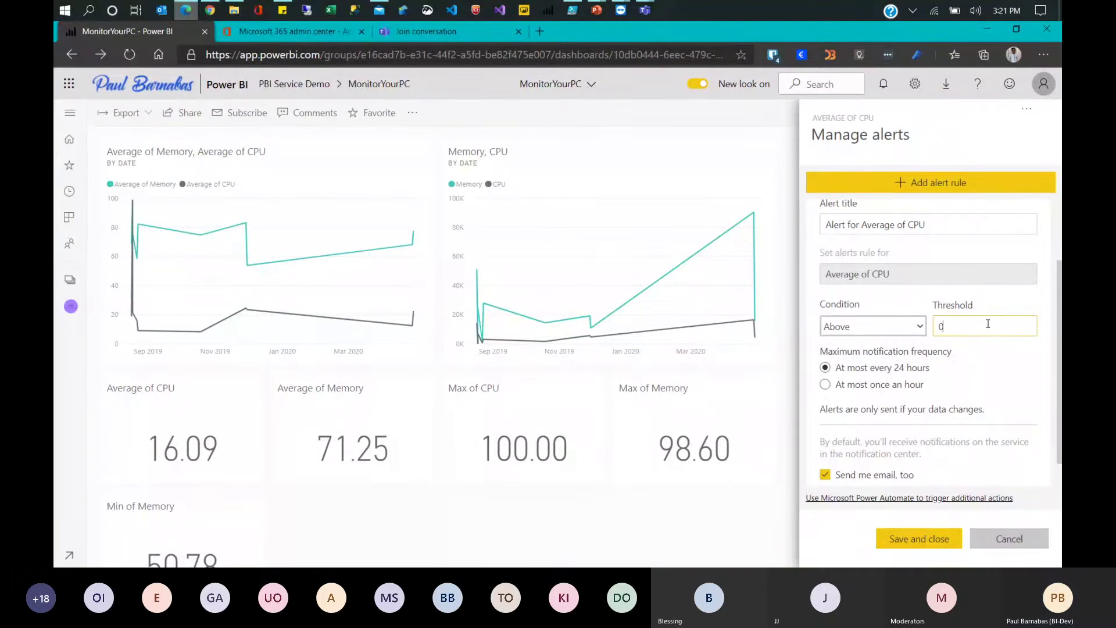
key(BackSpace)
text(10.0)
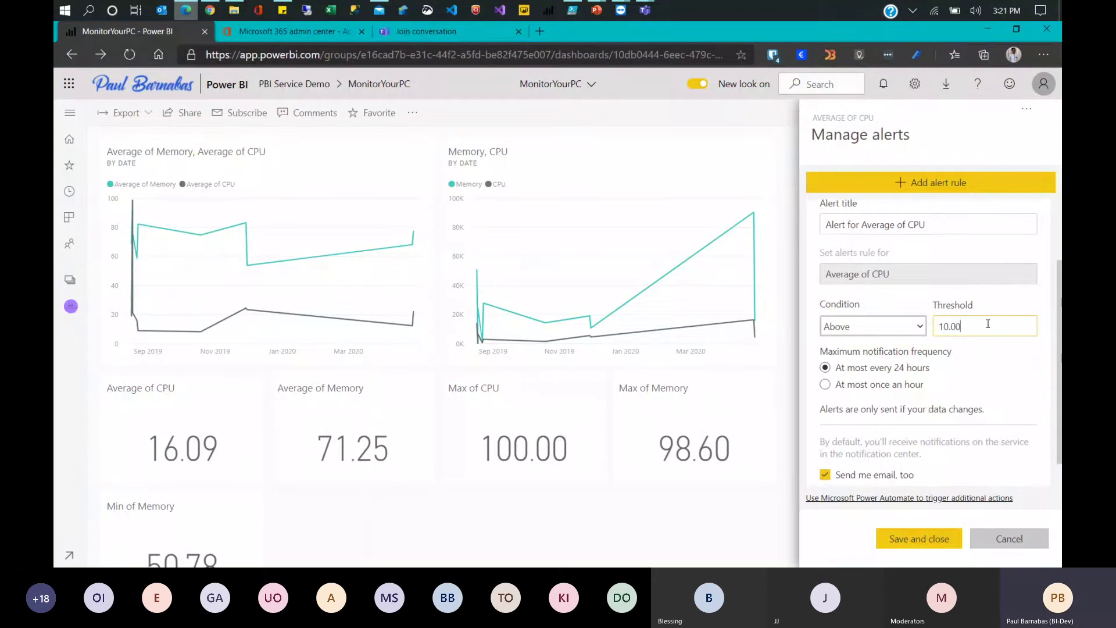
key(BackSpace)
key(BackSpace)
key(BackSpace)
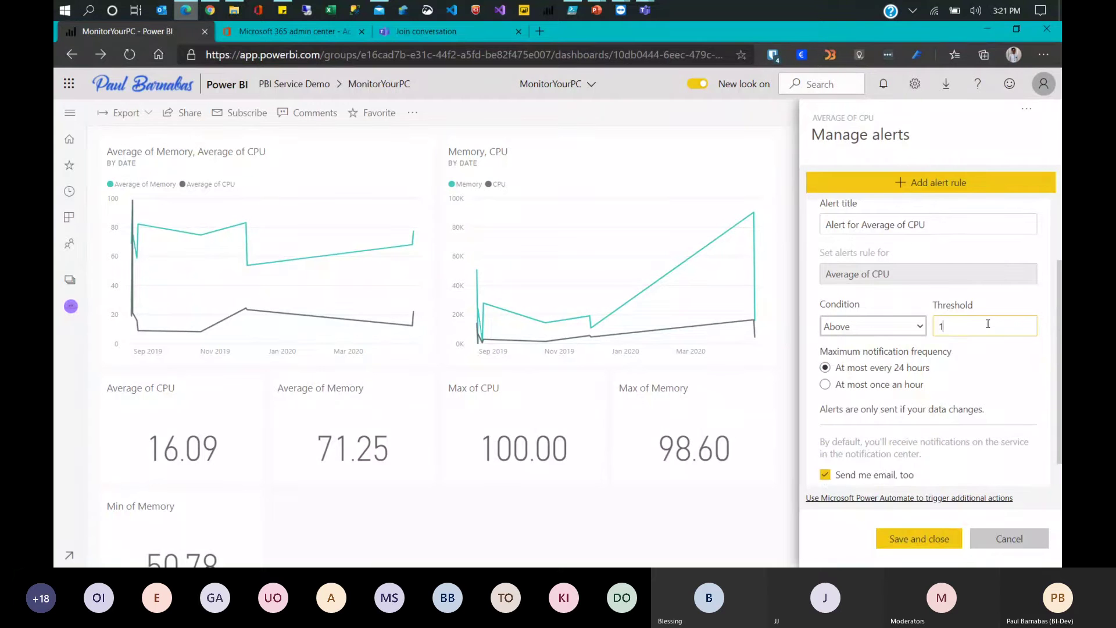
text(7.00)
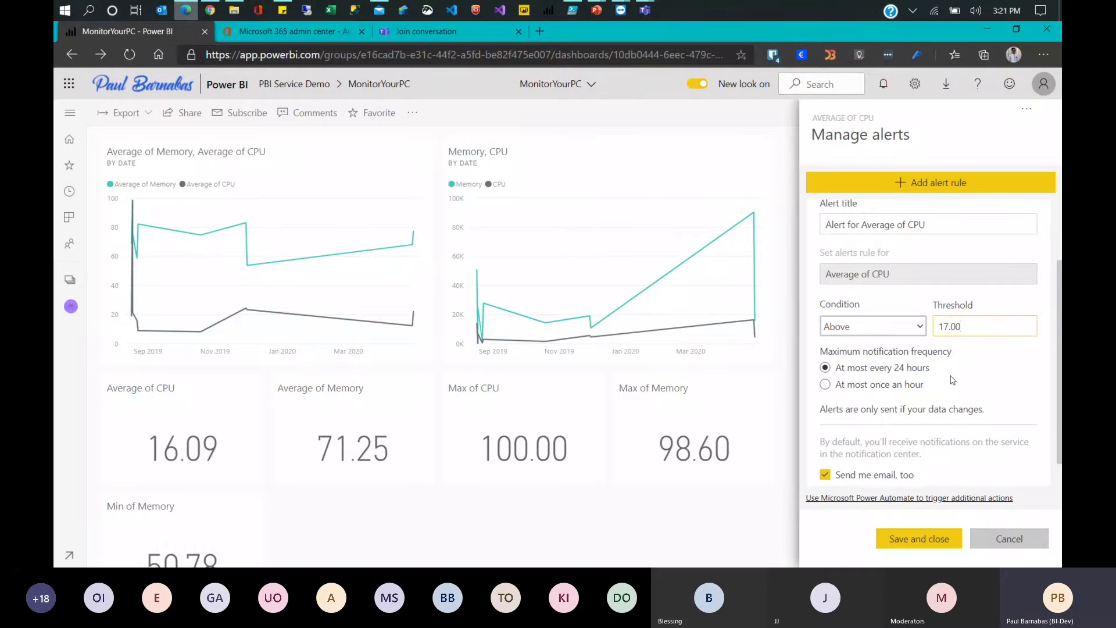
Step: Limit the alert's notifications to at most once an hour, check the email option, and save the rule
click(883, 387)
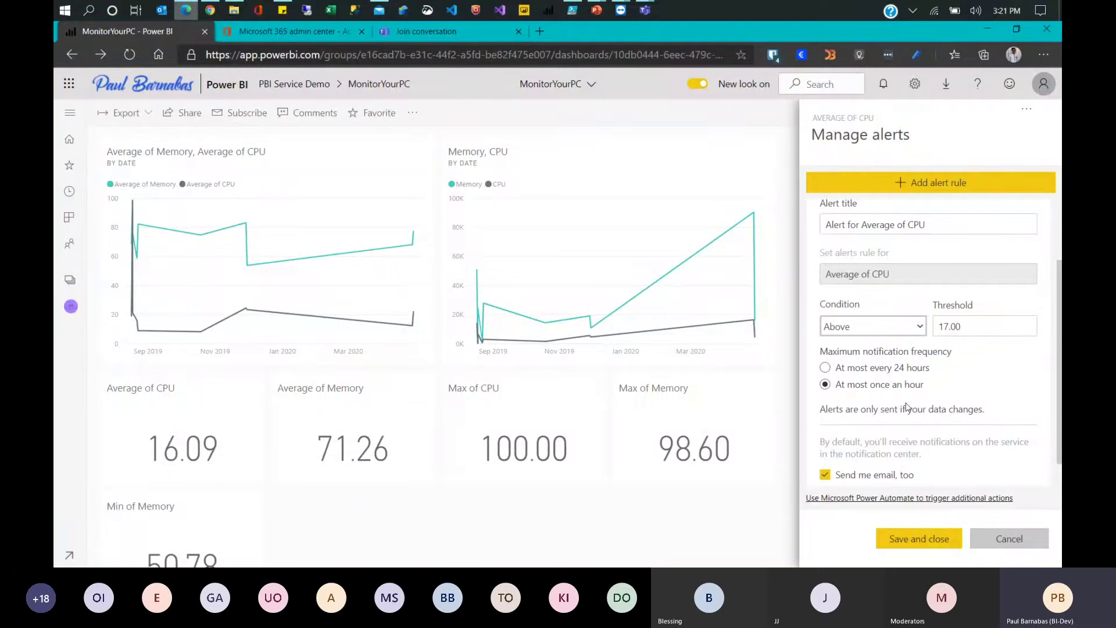
scroll(907, 407, down, 1)
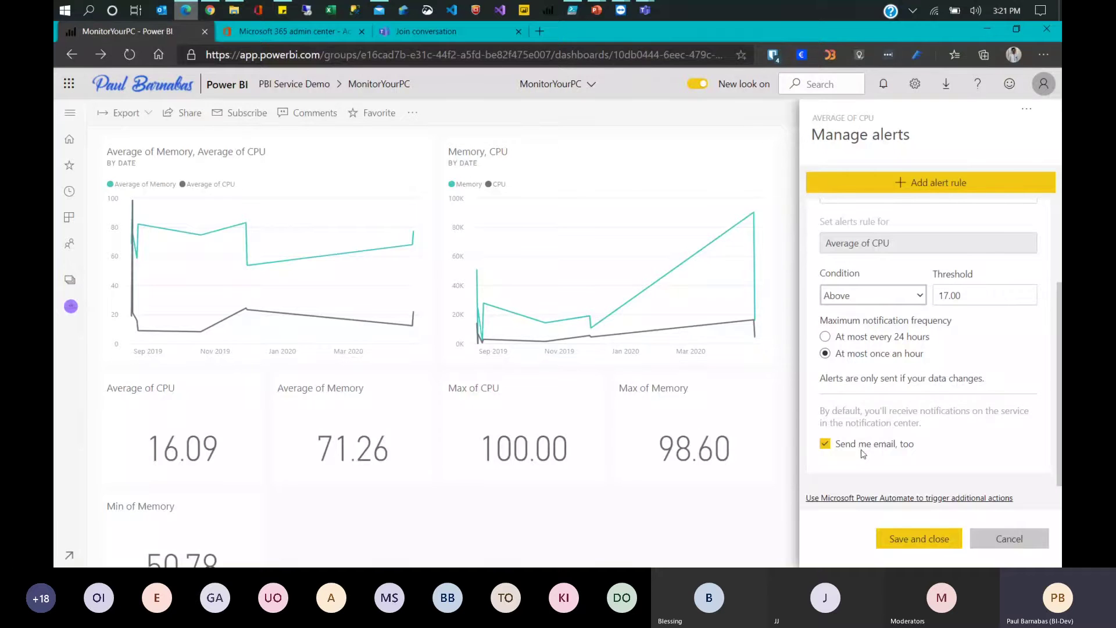
scroll(927, 408, up, 3)
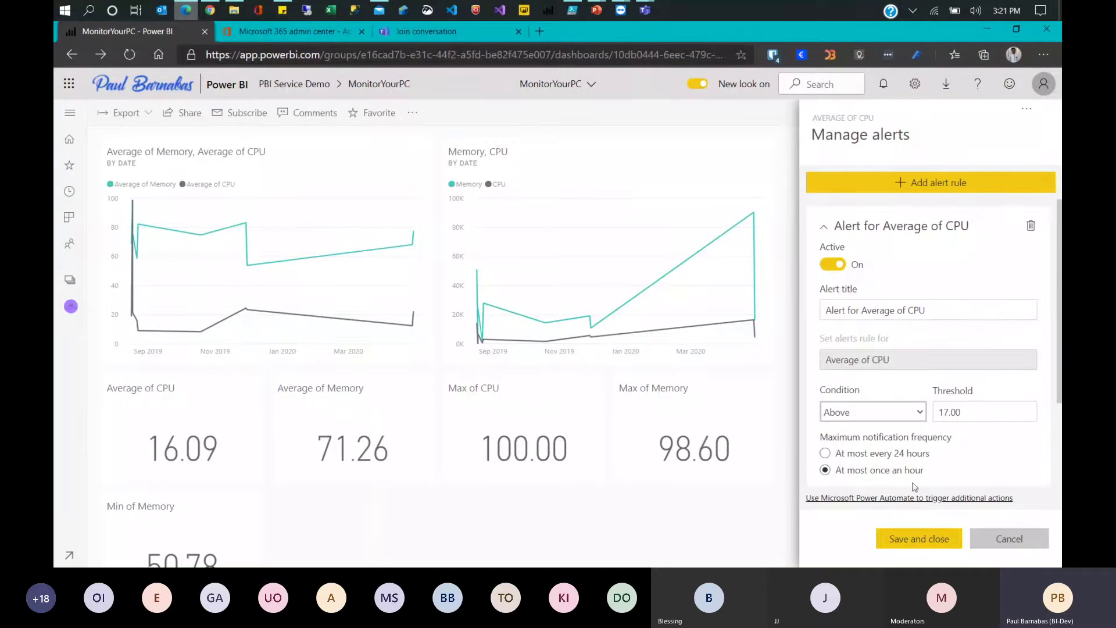
click(917, 541)
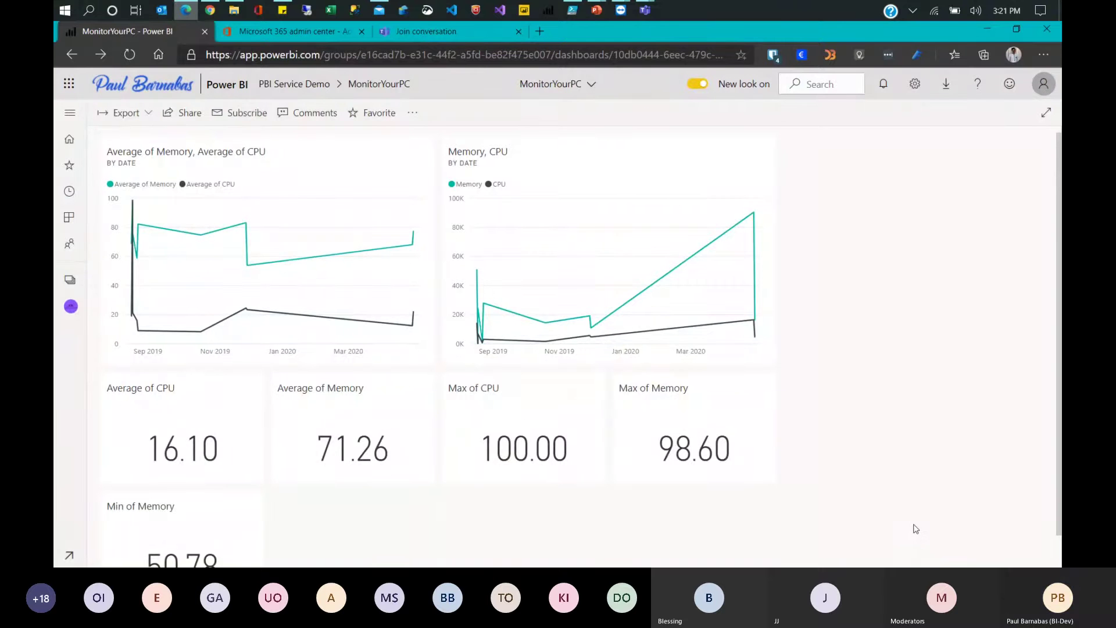
Step: Set the Average of CPU alert's threshold to 16.10 and save the rule
click(250, 389)
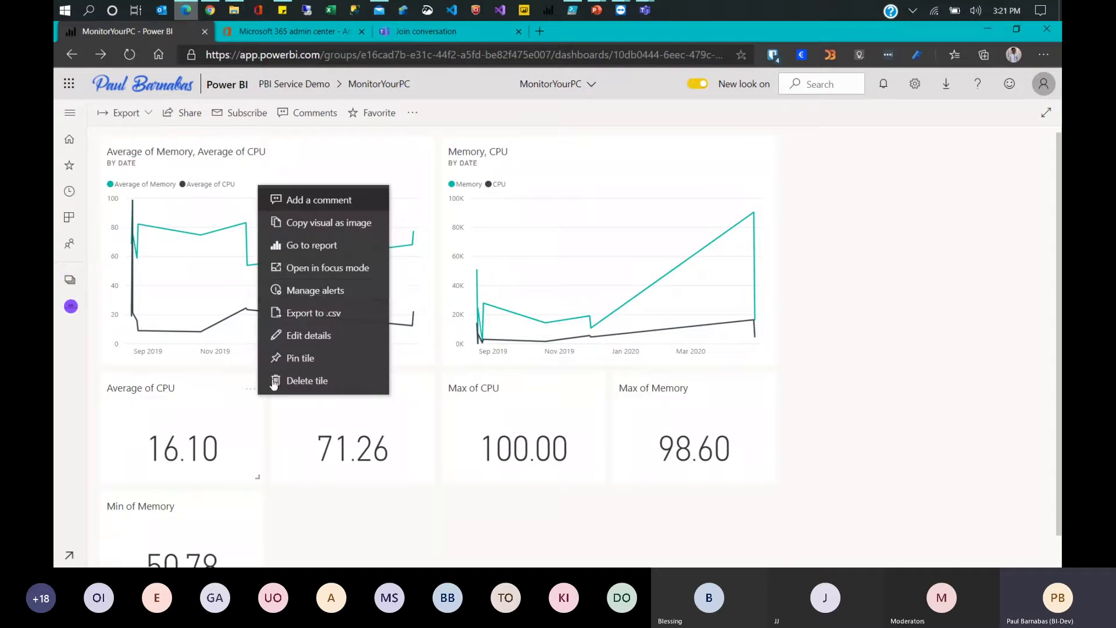
click(312, 291)
click(955, 417)
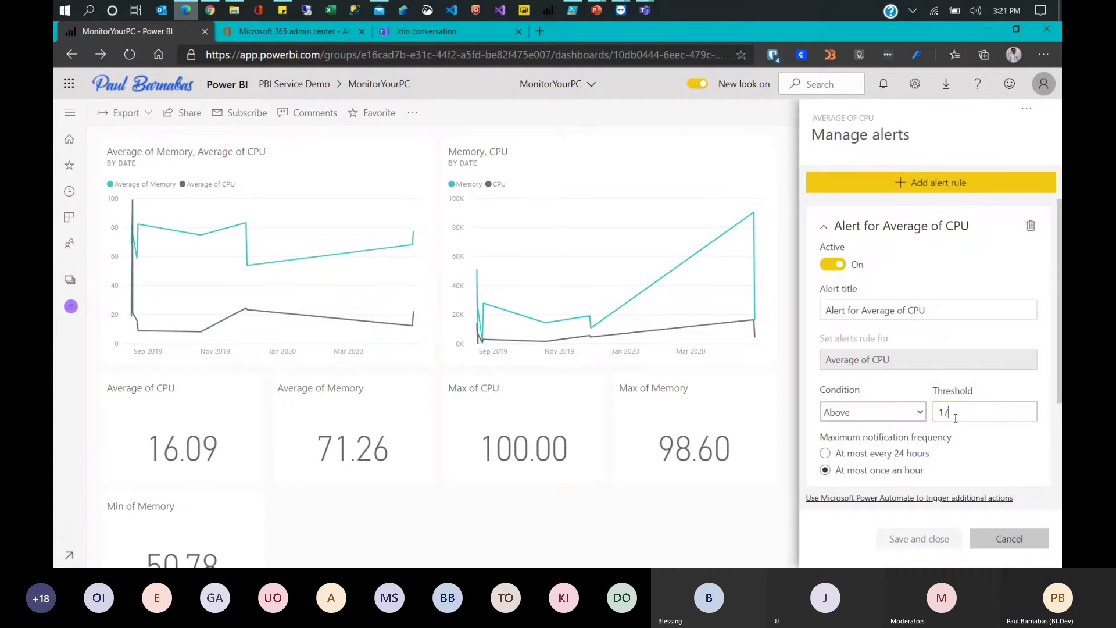
key(BackSpace)
text(6)
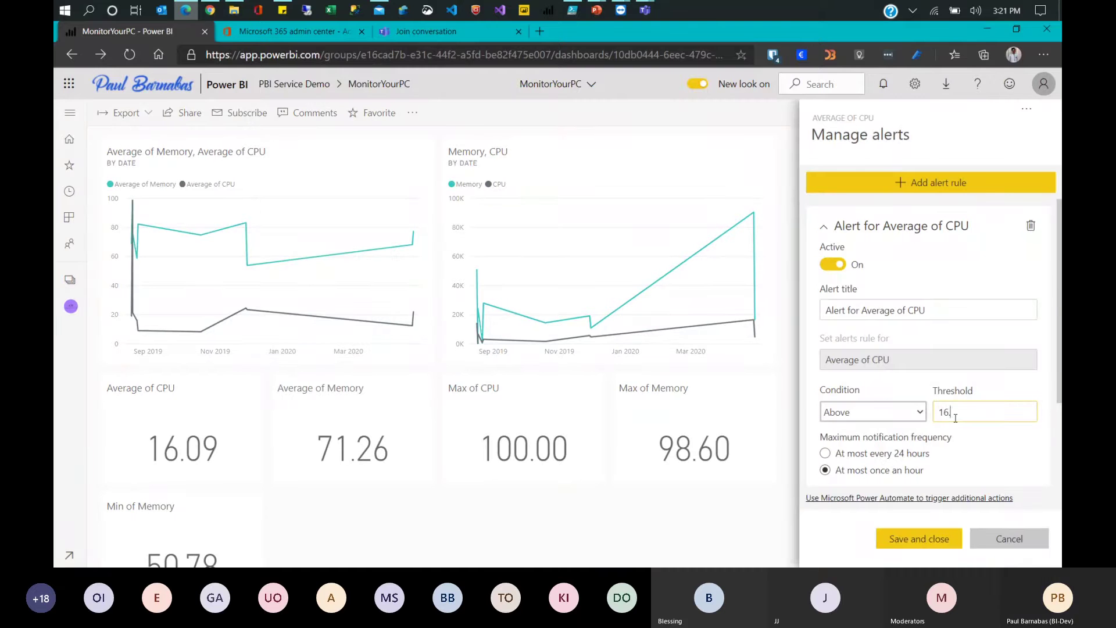
text(.1)
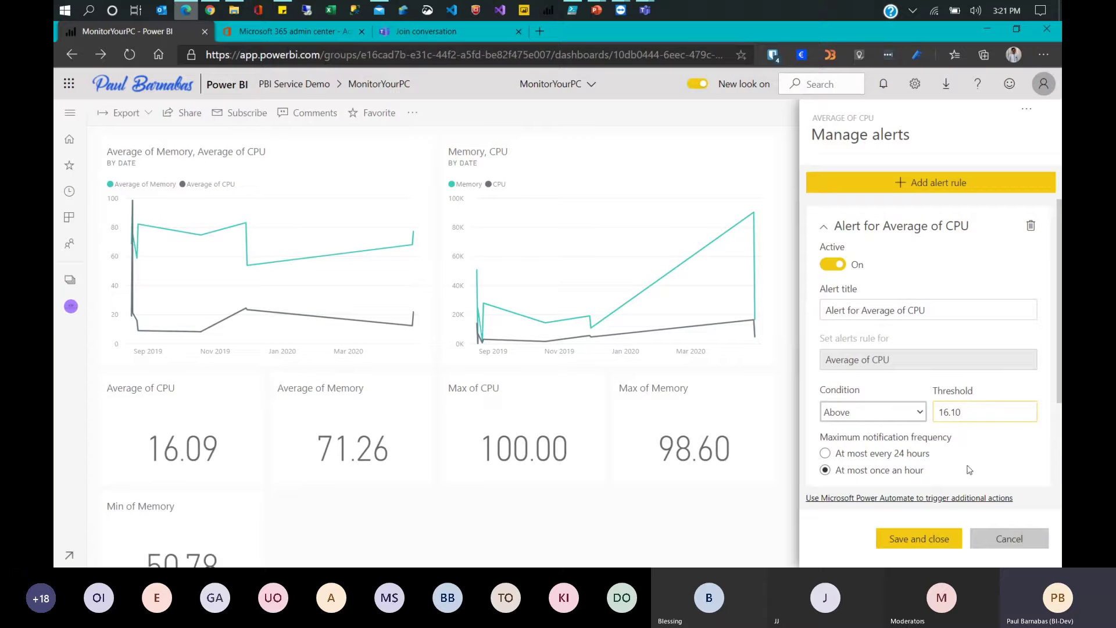
click(924, 537)
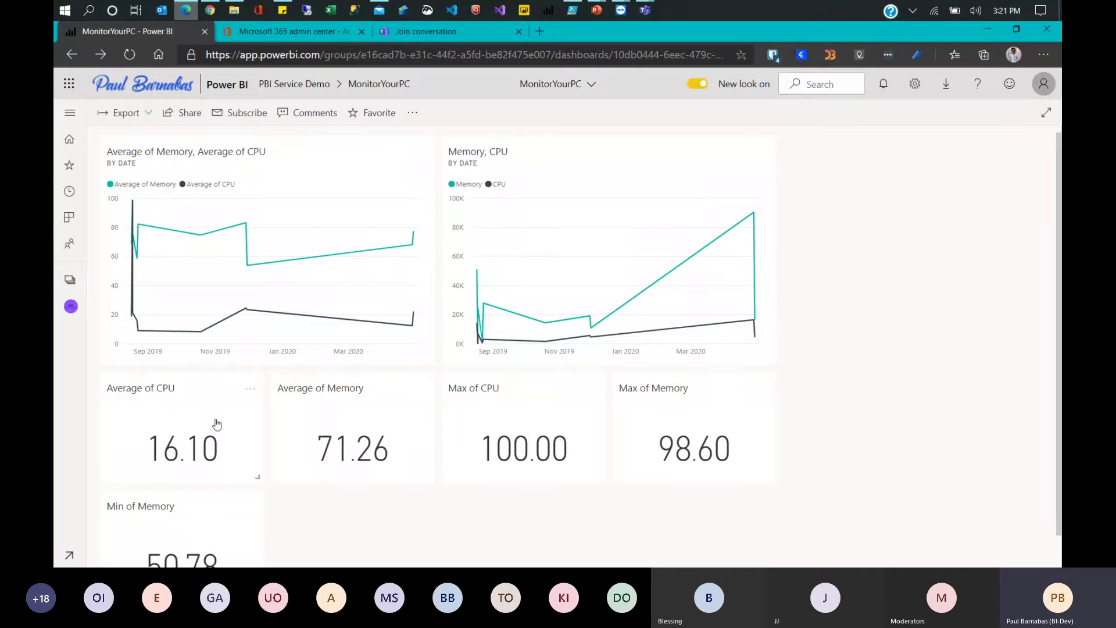
click(526, 12)
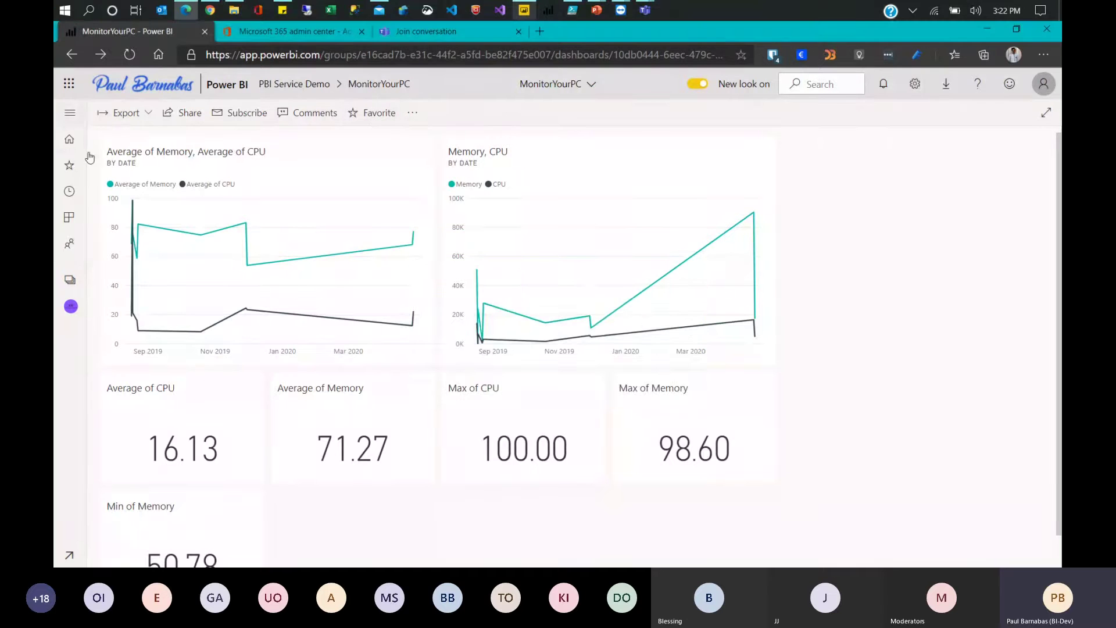
click(69, 112)
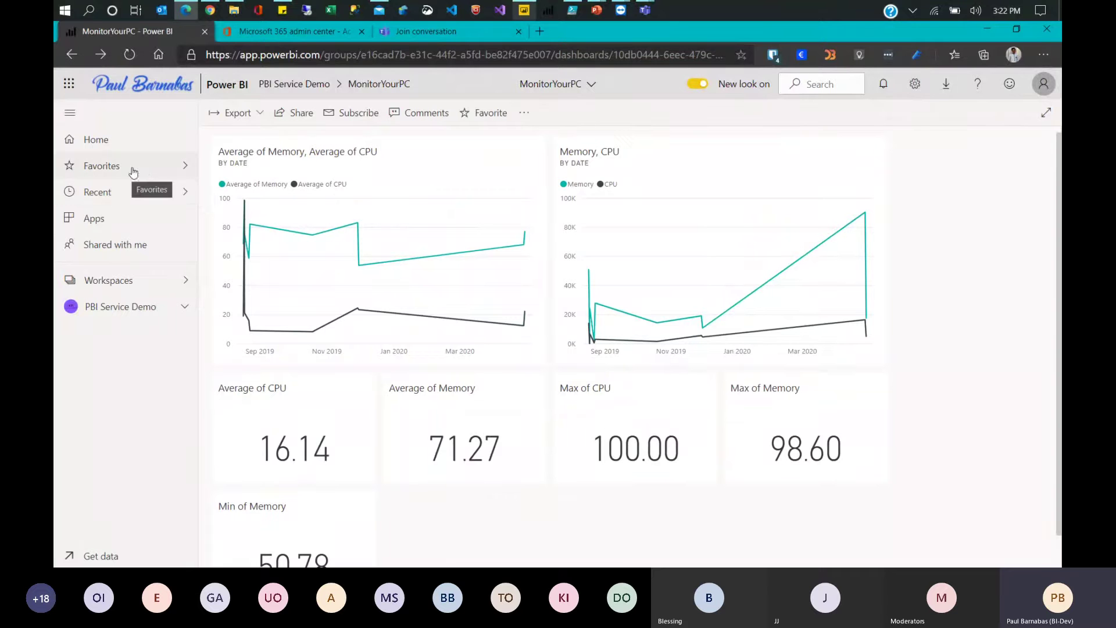
click(523, 113)
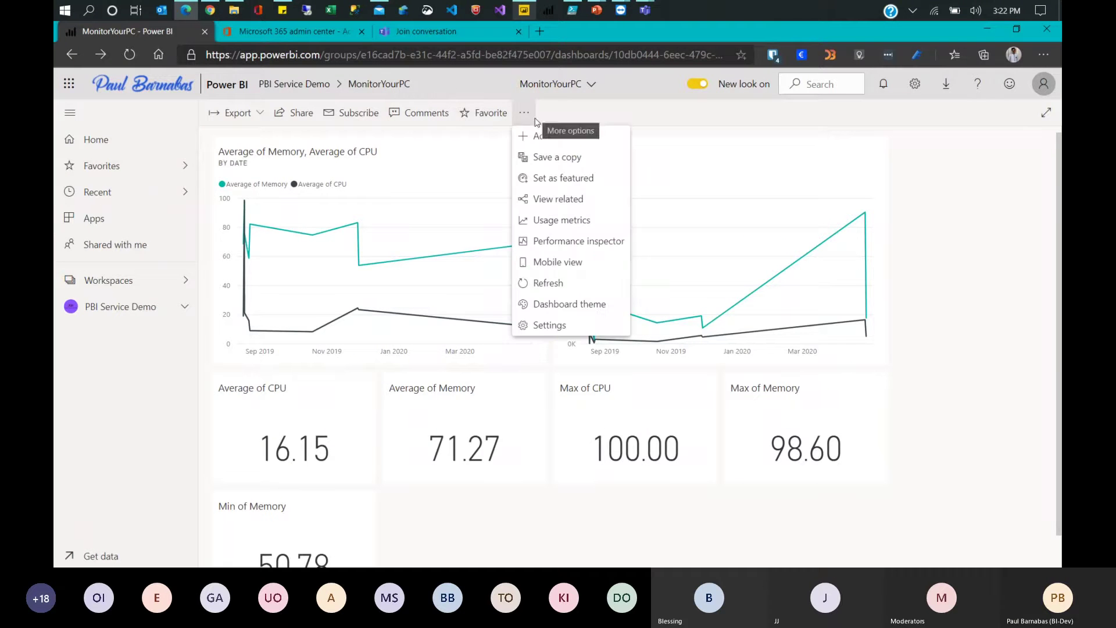
click(770, 529)
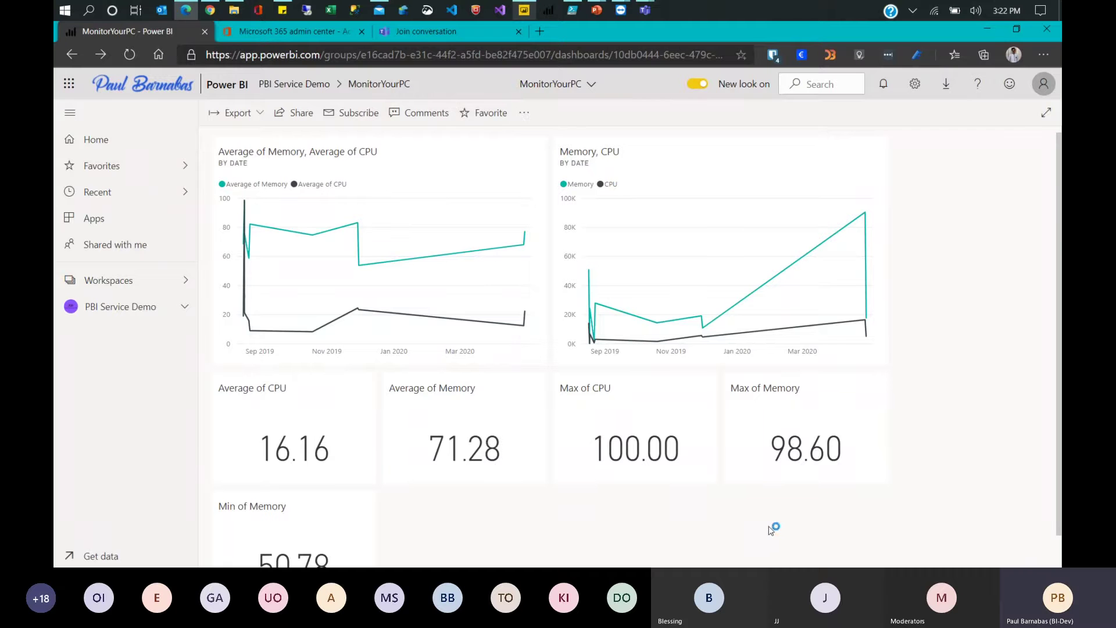
click(428, 165)
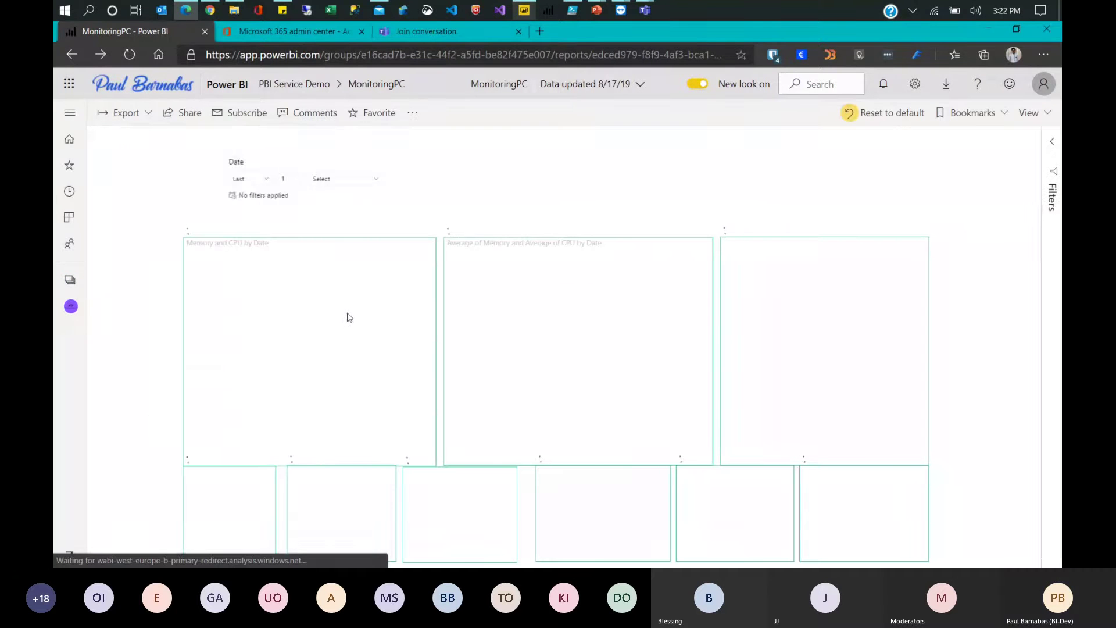
key(alt+Left)
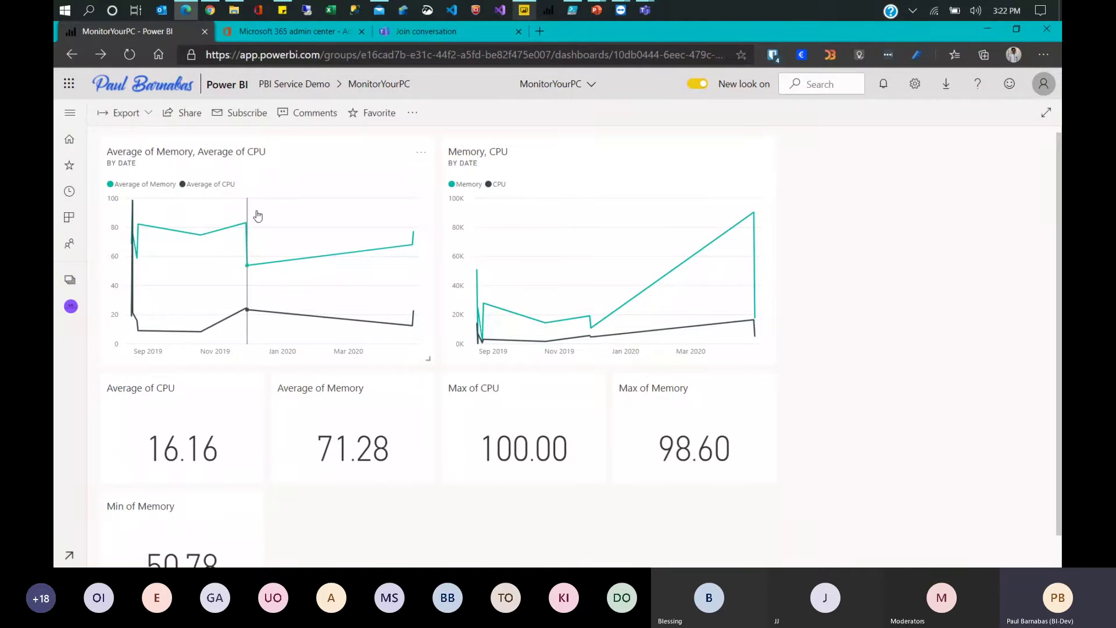
Step: Switch to the AW Demo dashboard in Chrome and ask the suggested Q&A question "what is the average profit by sub category name"
click(213, 14)
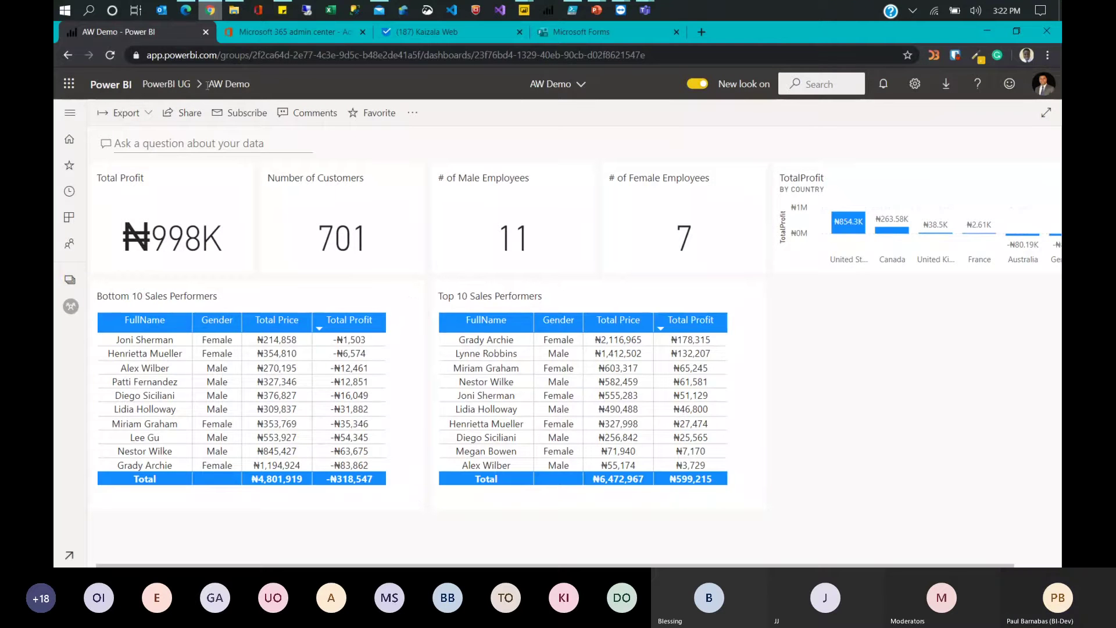
click(187, 144)
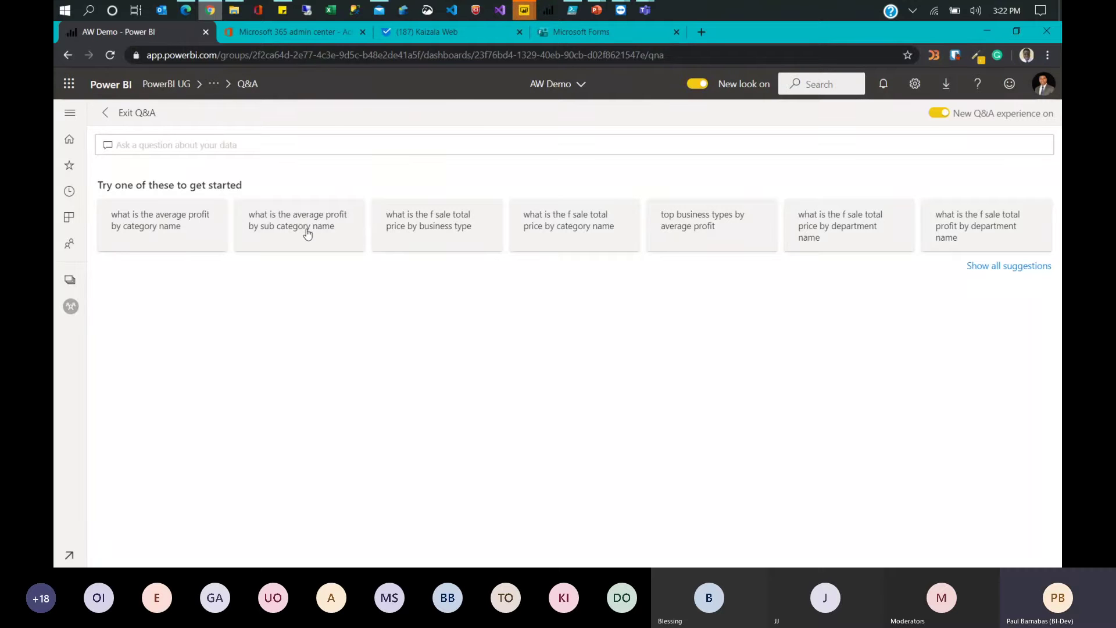
click(307, 232)
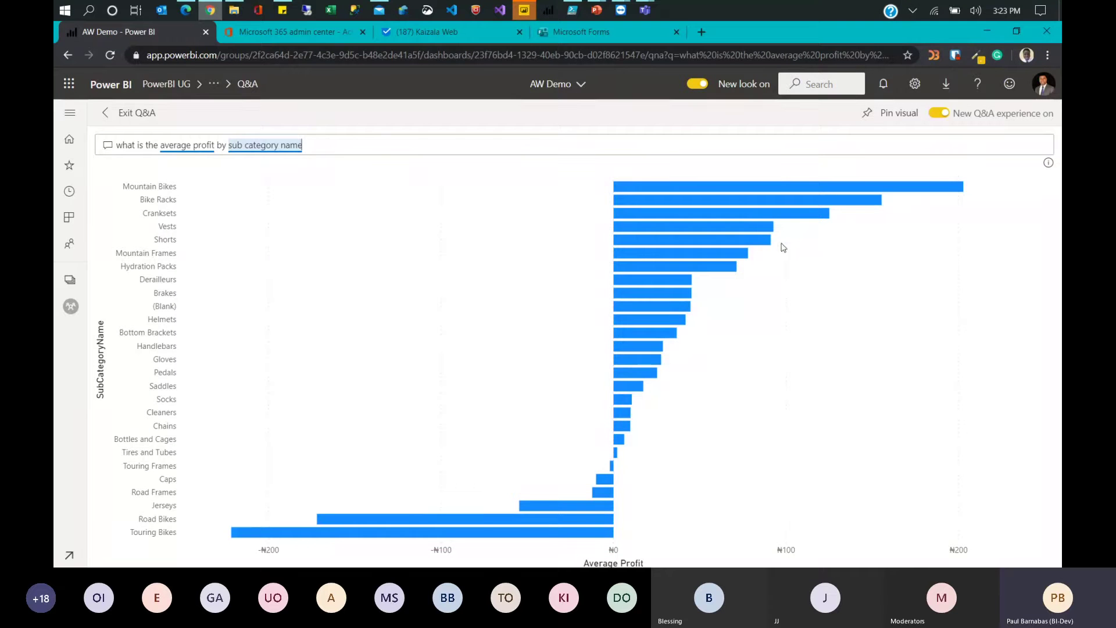
Step: Pin the average profit by sub category chart to the existing Regional Manager dashboard
click(890, 116)
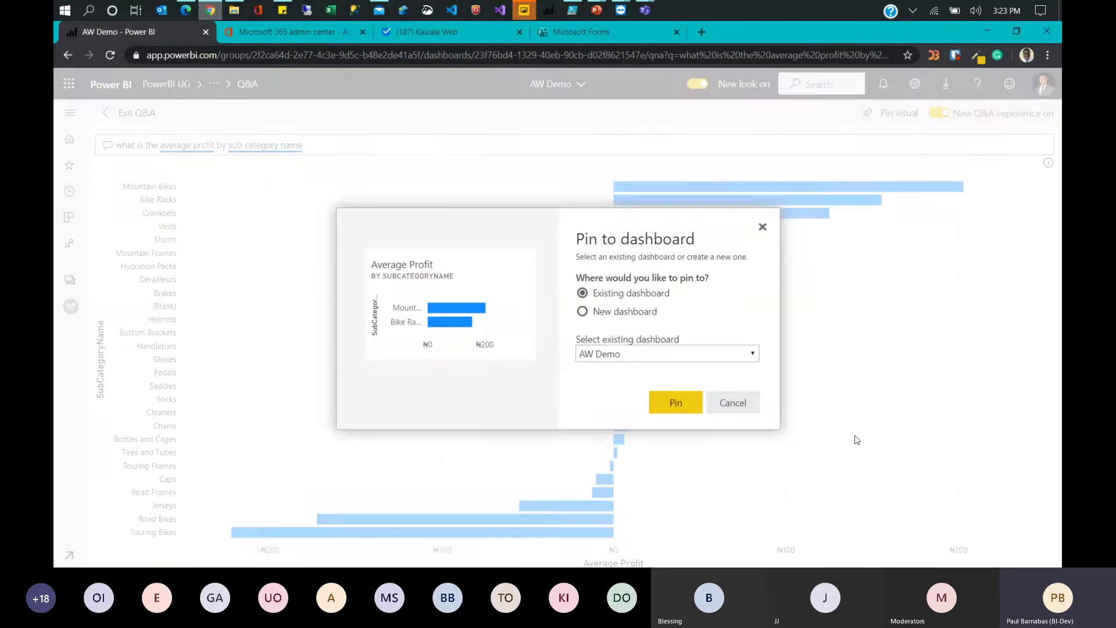
click(688, 357)
click(648, 413)
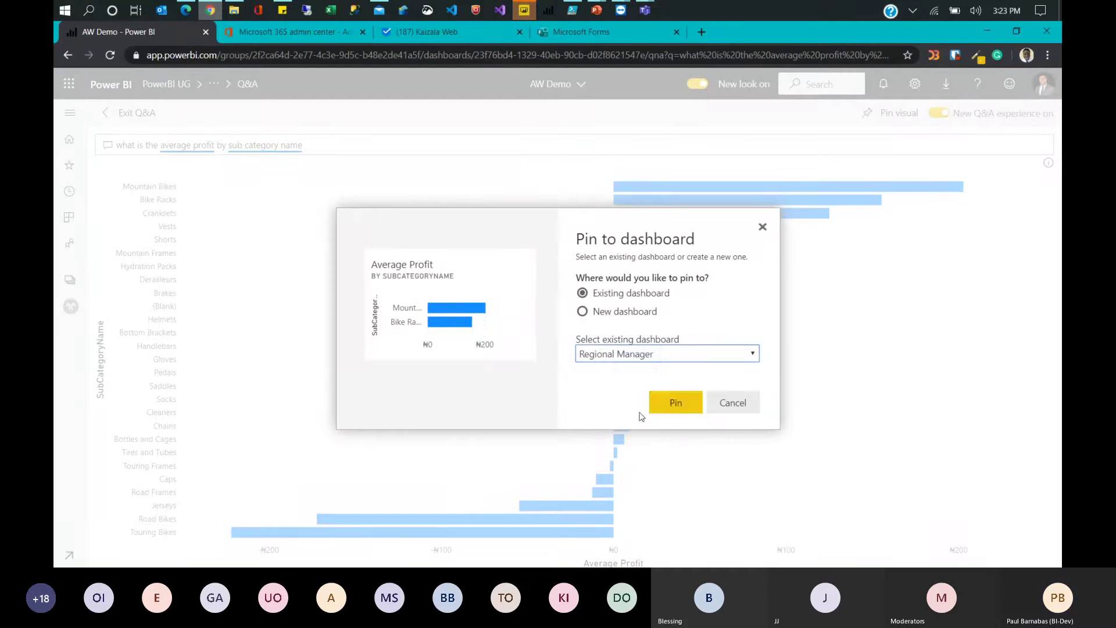
click(666, 401)
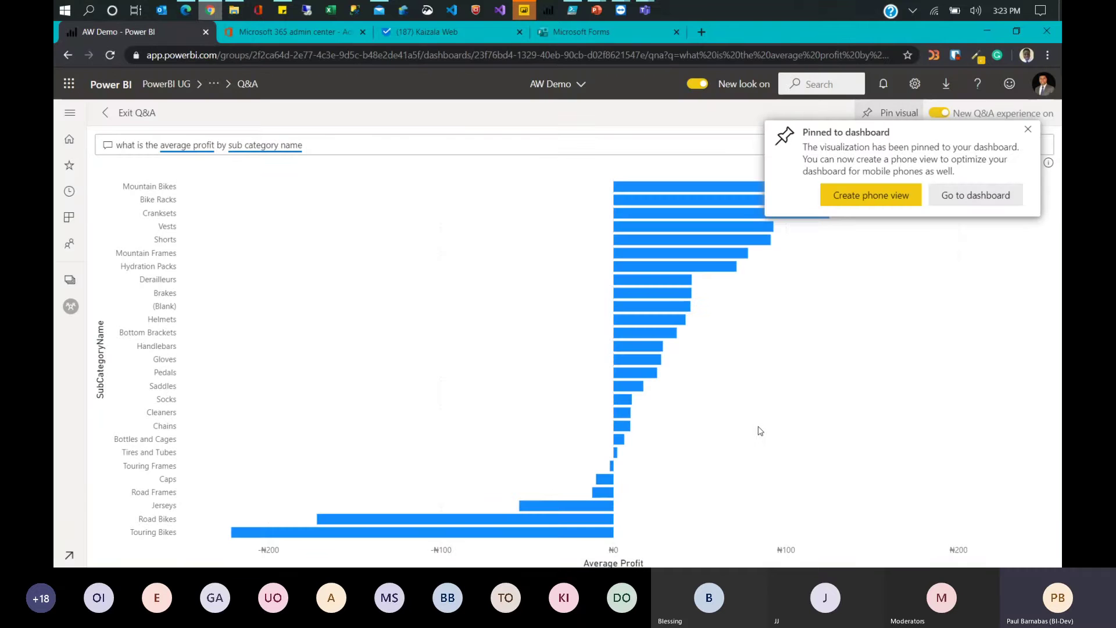
Step: Switch to the PowerPoint presenter view and advance from the DEMO slide to "Sharing (Reports, tiles, Dashboards)"
click(594, 11)
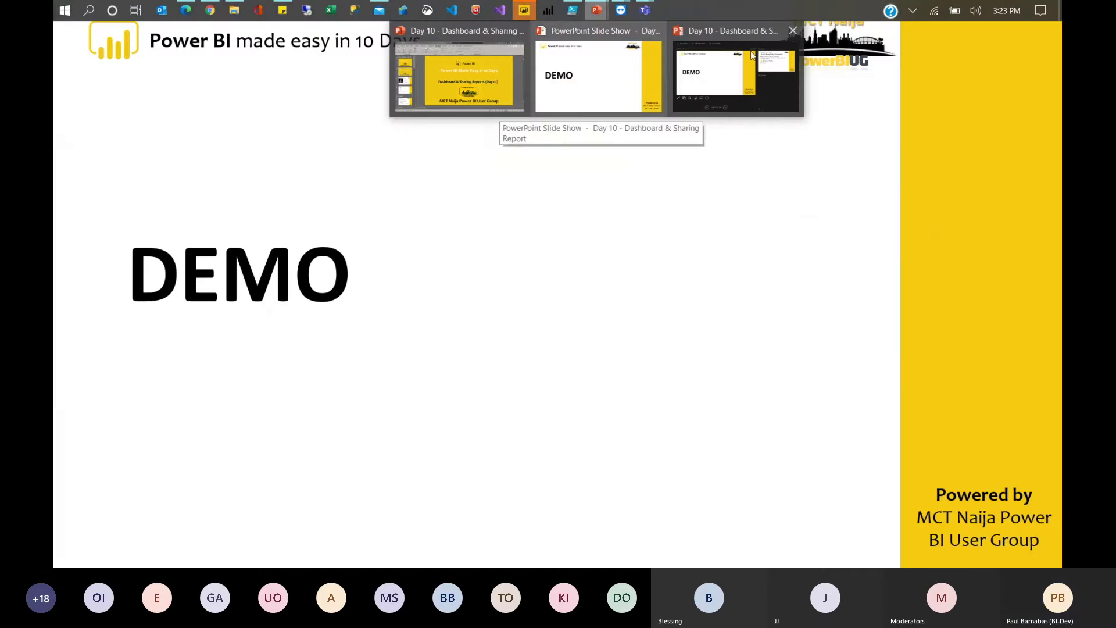
click(545, 85)
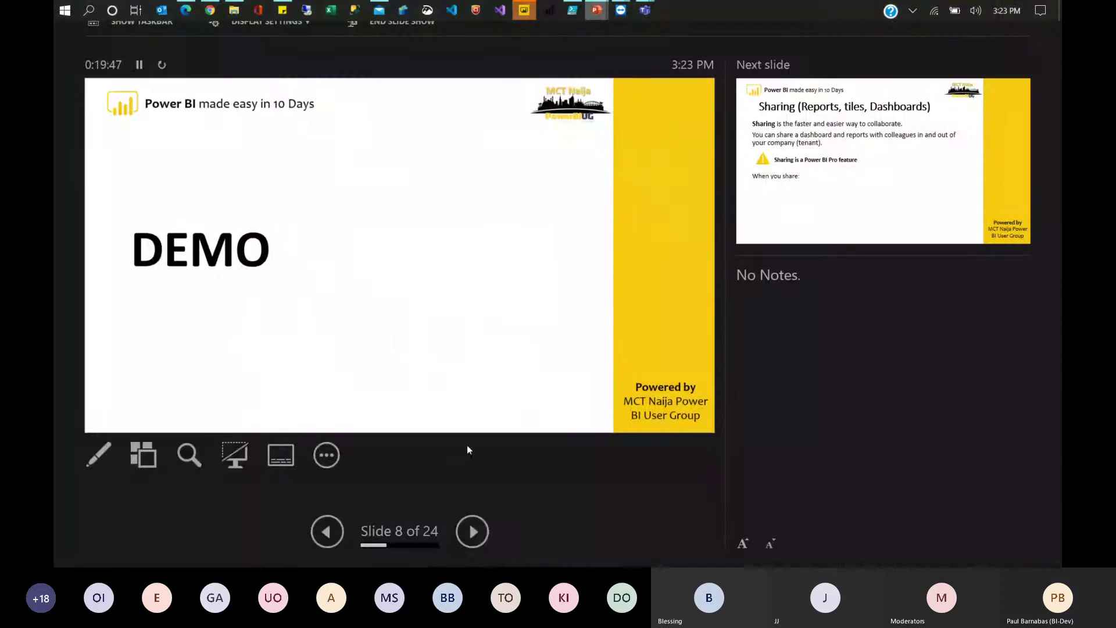
click(489, 369)
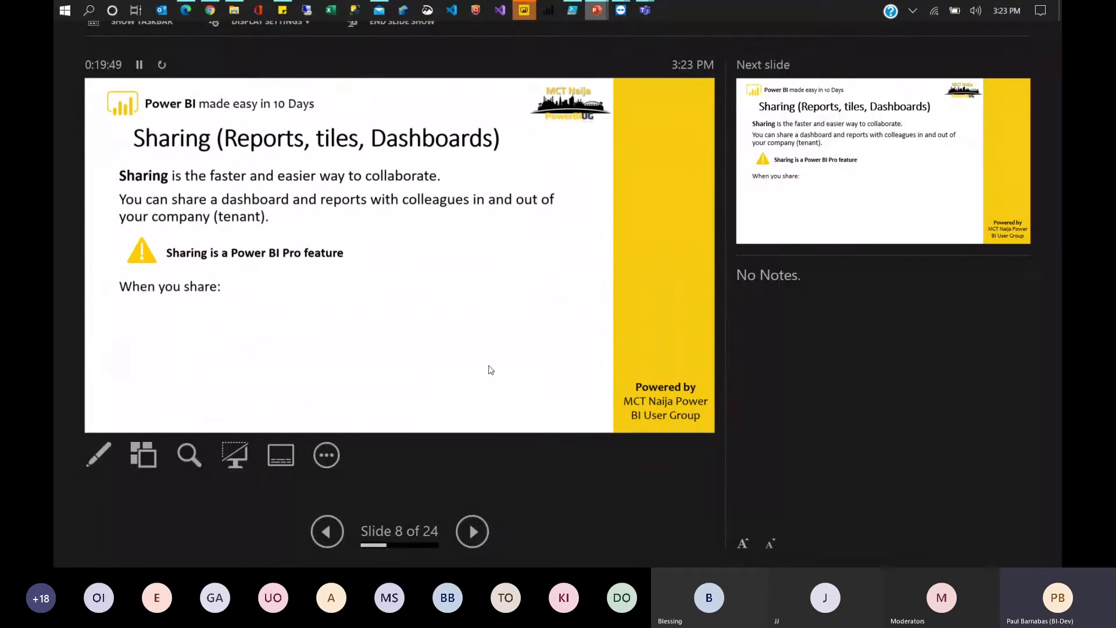